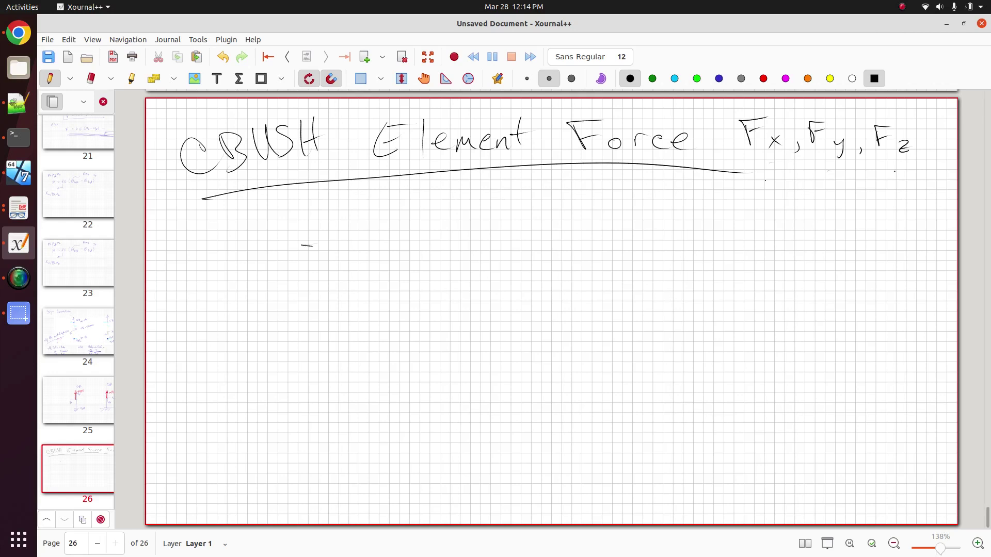
- Extend the title underline under Fx, Fy, Fz, erase the stray dash, and bring up the Nastran reference guide
drag(751, 163, 944, 173)
drag(302, 245, 312, 244)
click(19, 208)
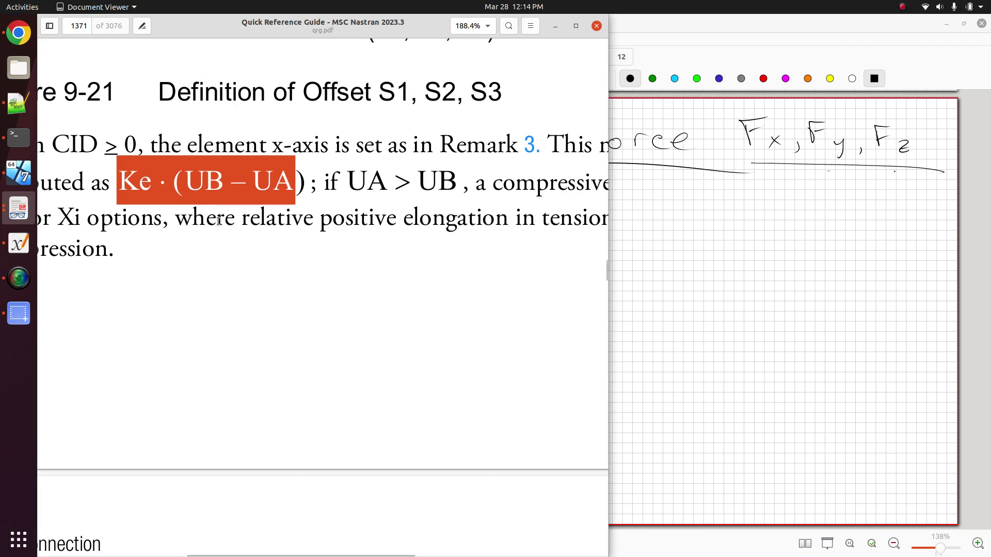
- Handwrite the formula F = Ke(uB − uA) on the notes page
click(628, 35)
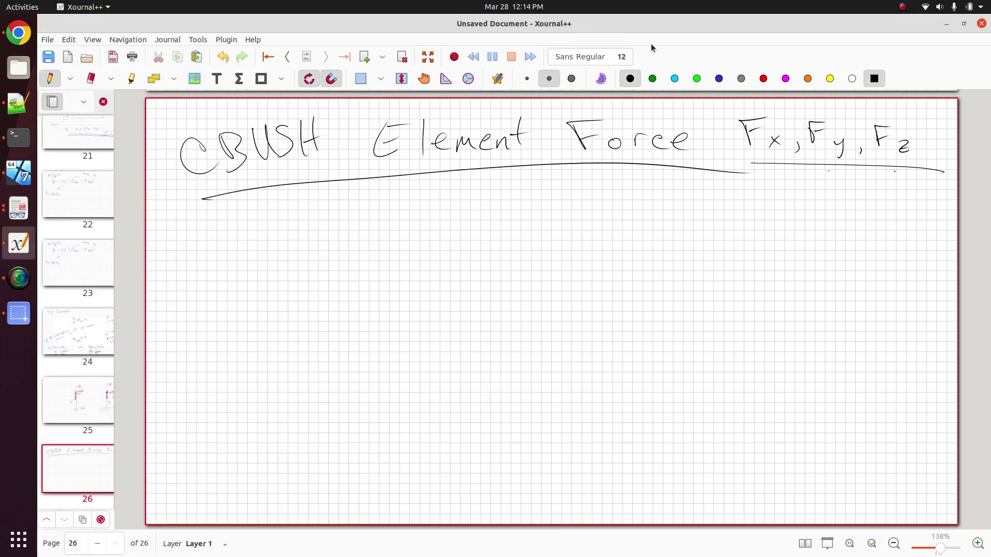
mouse_move(272, 232)
mouse_down()
mouse_move(280, 259)
mouse_move(287, 226)
mouse_move(286, 237)
mouse_move(320, 239)
mouse_up()
mouse_move(338, 227)
mouse_down()
mouse_move(339, 248)
mouse_move(339, 240)
mouse_up()
mouse_move(340, 240)
mouse_down()
mouse_move(355, 252)
mouse_move(408, 241)
mouse_up()
click(363, 235)
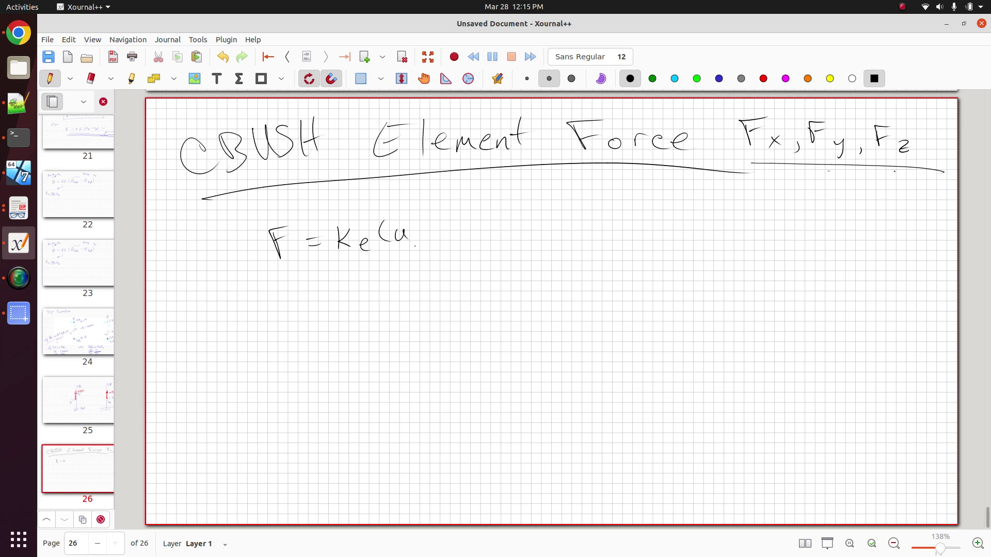
mouse_move(418, 237)
mouse_down()
mouse_move(419, 252)
mouse_move(443, 235)
mouse_move(461, 241)
mouse_up()
mouse_move(471, 239)
mouse_down()
mouse_move(463, 249)
mouse_move(484, 253)
mouse_up()
- Sketch a spring from node A to node B and double-underline the formula
drag(247, 348, 225, 382)
mouse_move(234, 373)
mouse_down()
mouse_move(308, 351)
mouse_move(328, 331)
mouse_move(397, 341)
mouse_move(426, 360)
mouse_move(427, 350)
mouse_move(479, 342)
mouse_move(475, 376)
mouse_up()
mouse_move(476, 358)
mouse_down()
mouse_move(487, 368)
mouse_move(474, 381)
mouse_up()
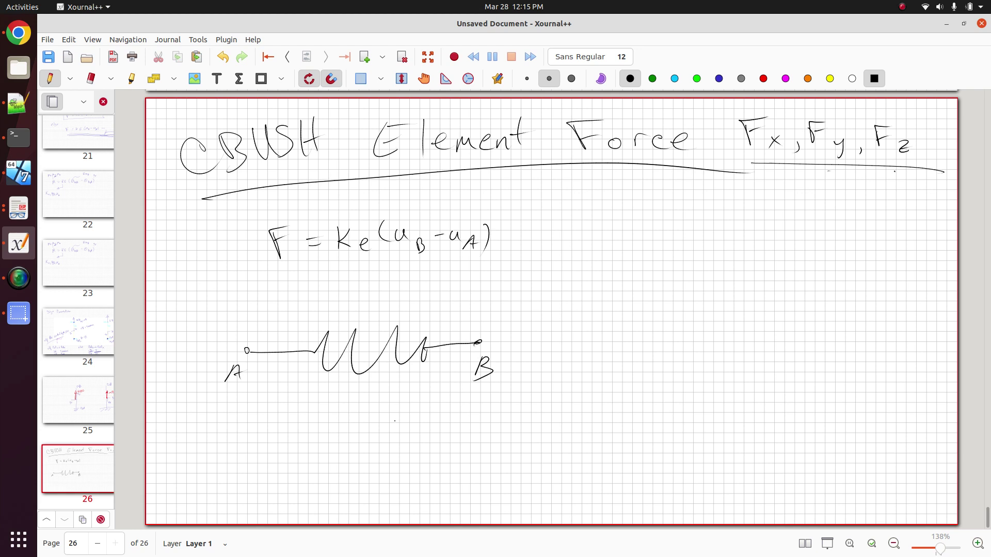
drag(308, 283, 520, 267)
mouse_move(519, 266)
mouse_down()
mouse_move(321, 296)
mouse_move(496, 272)
mouse_up()
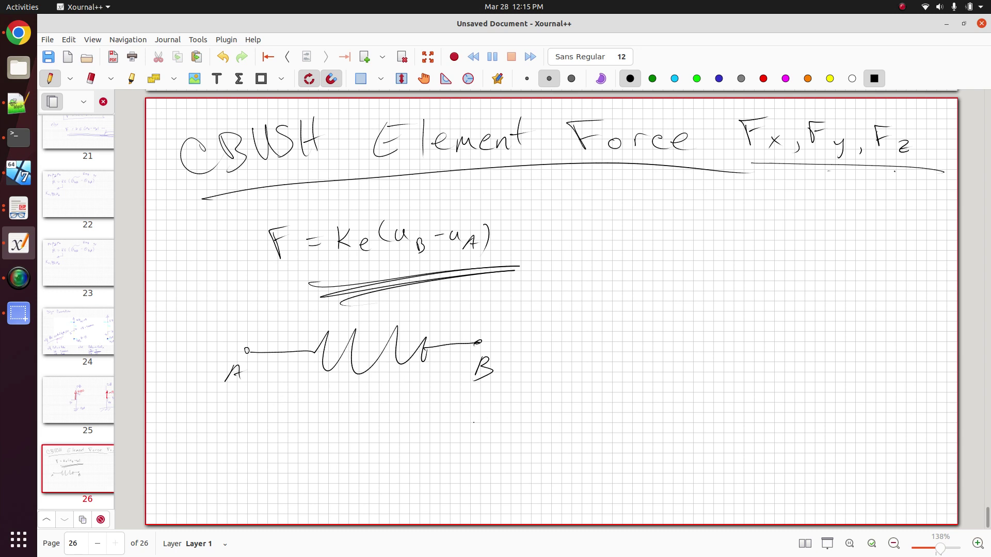
- Draw a +1.0 displacement arrow at node B and label the spring stiffness 100
mouse_move(479, 340)
mouse_down()
mouse_move(477, 322)
mouse_move(559, 320)
mouse_up()
mouse_move(555, 316)
mouse_down()
mouse_move(566, 320)
mouse_move(551, 325)
mouse_move(548, 351)
mouse_up()
mouse_move(542, 342)
mouse_down()
mouse_move(564, 350)
mouse_move(579, 341)
mouse_up()
click(569, 349)
mouse_move(357, 385)
mouse_down()
mouse_move(385, 430)
mouse_move(412, 418)
mouse_up()
- Write the worked example F = 100(1 − 0) = +100 at the right
mouse_move(628, 211)
mouse_down()
mouse_move(635, 230)
mouse_move(645, 211)
mouse_up()
drag(632, 220, 643, 219)
drag(656, 220, 685, 227)
drag(694, 214, 747, 223)
drag(757, 214, 779, 212)
drag(791, 205, 789, 231)
drag(664, 261, 681, 265)
mouse_move(702, 251)
mouse_down()
mouse_move(702, 267)
mouse_move(710, 258)
mouse_up()
mouse_move(718, 254)
mouse_down()
mouse_move(719, 264)
mouse_move(725, 254)
mouse_up()
drag(739, 254, 738, 255)
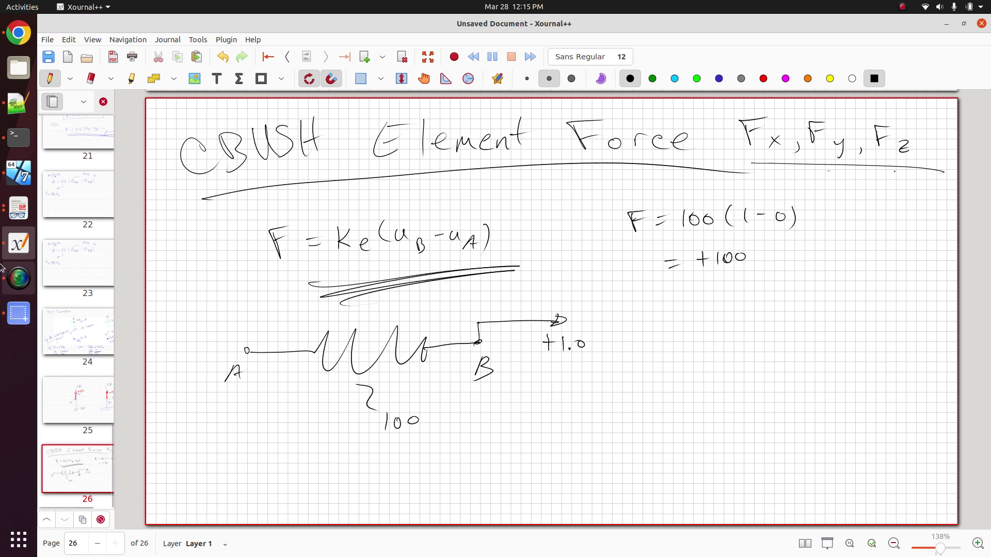
- Attach the Nastran HDF5 results to the model in Patran
click(16, 168)
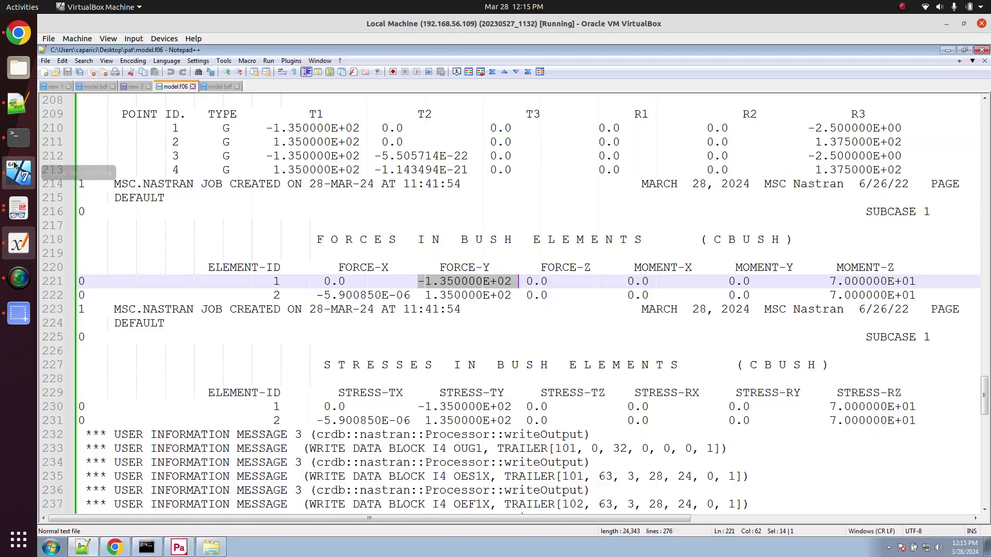
click(179, 547)
click(245, 88)
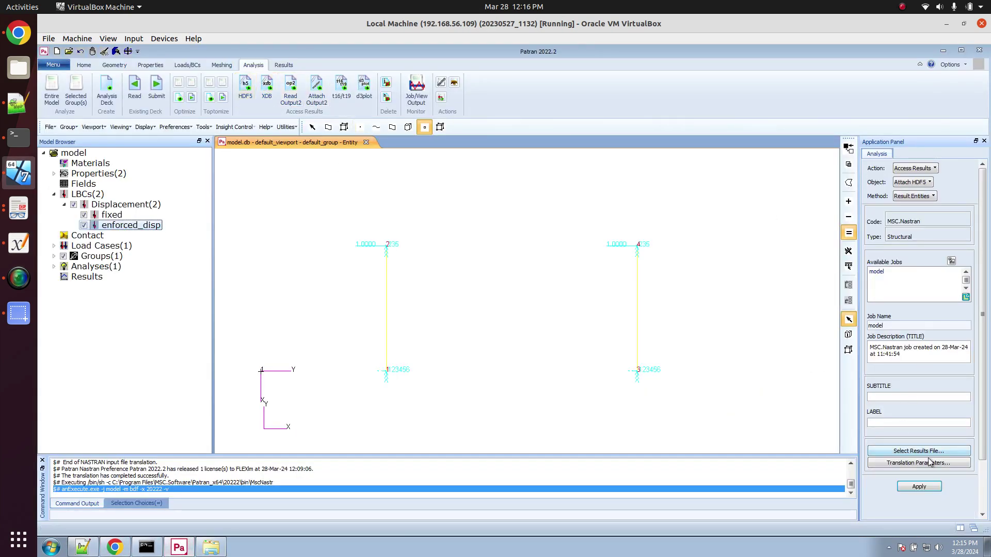
click(916, 487)
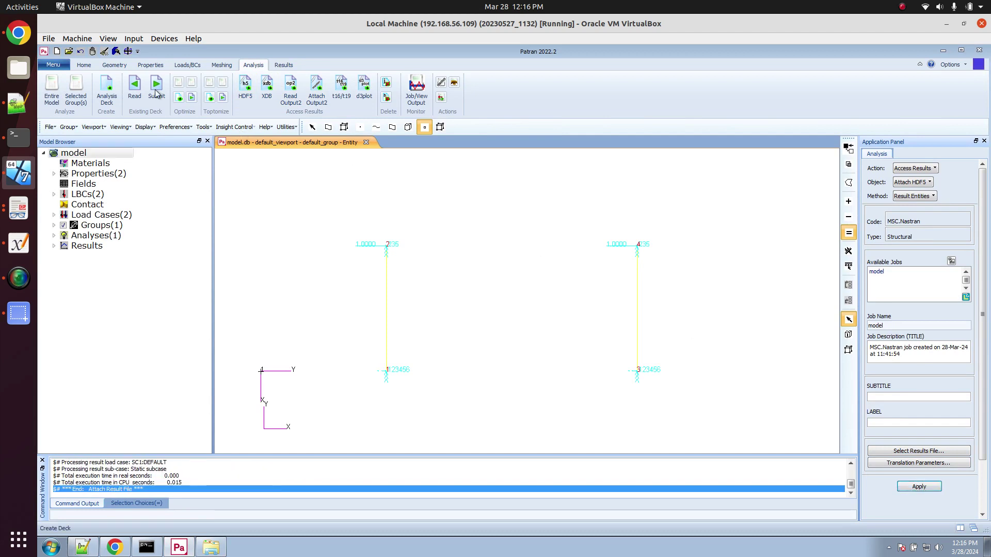
- Switch to a blue background and plot the translational displacement deformed shape
click(116, 85)
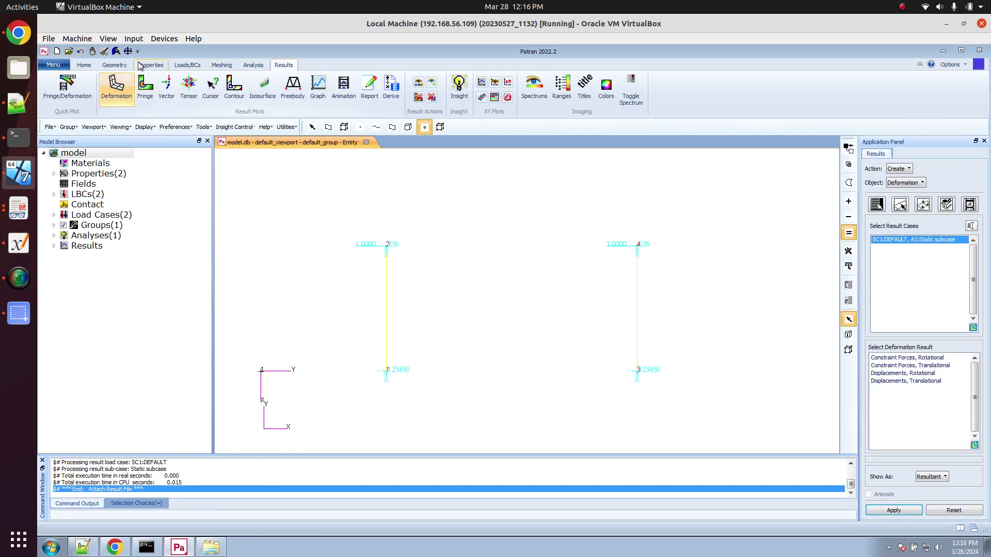
click(84, 65)
click(259, 85)
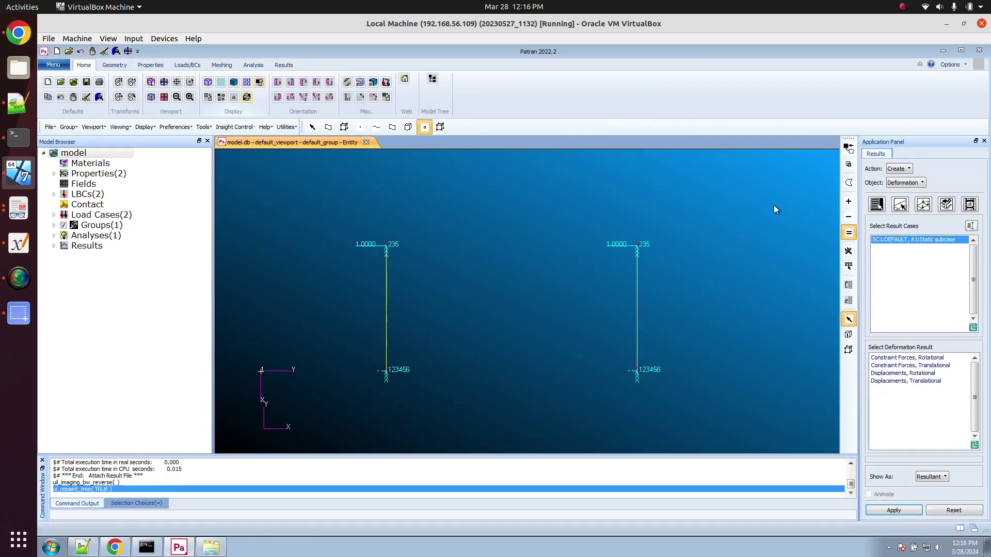
click(890, 375)
click(893, 510)
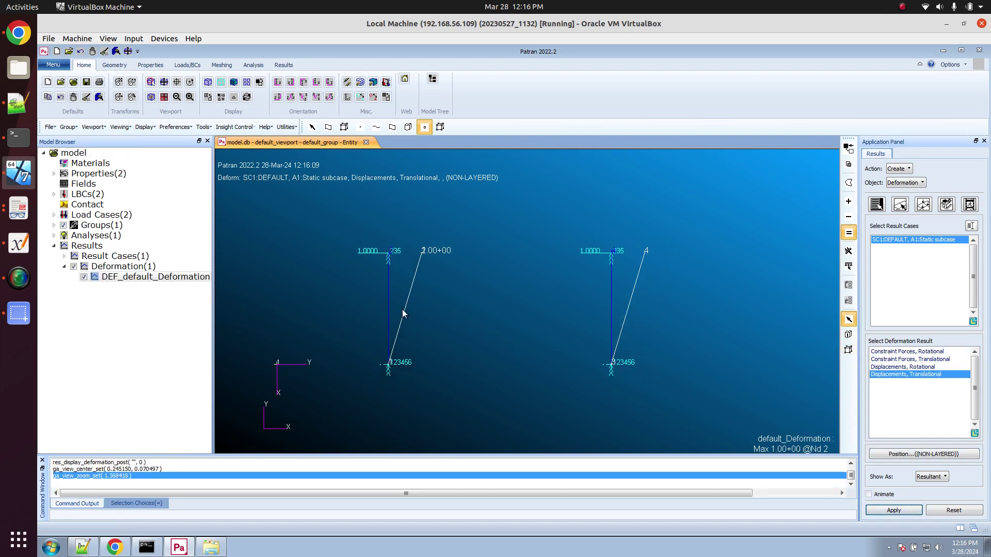
scroll(401, 309, up, 2)
scroll(307, 267, up, 3)
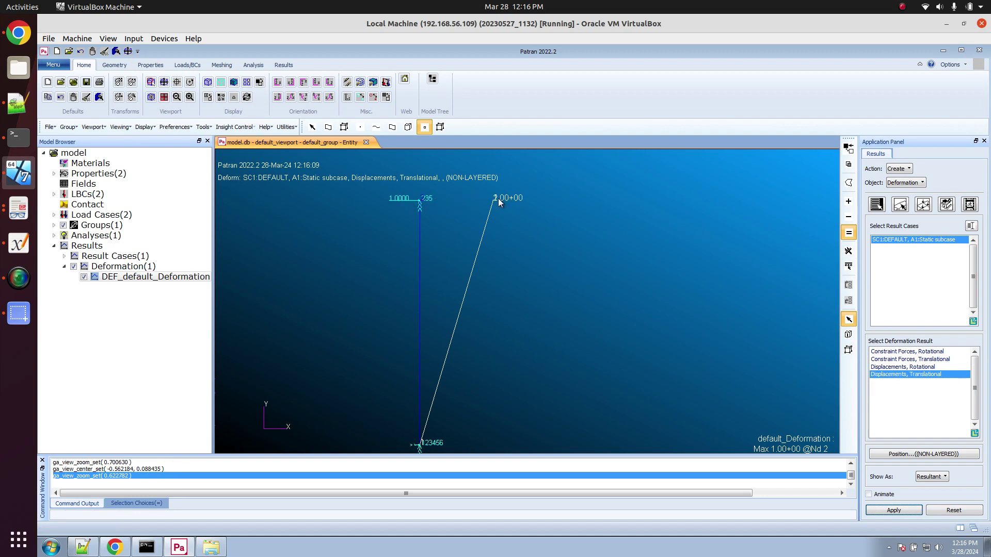
scroll(495, 201, down, 3)
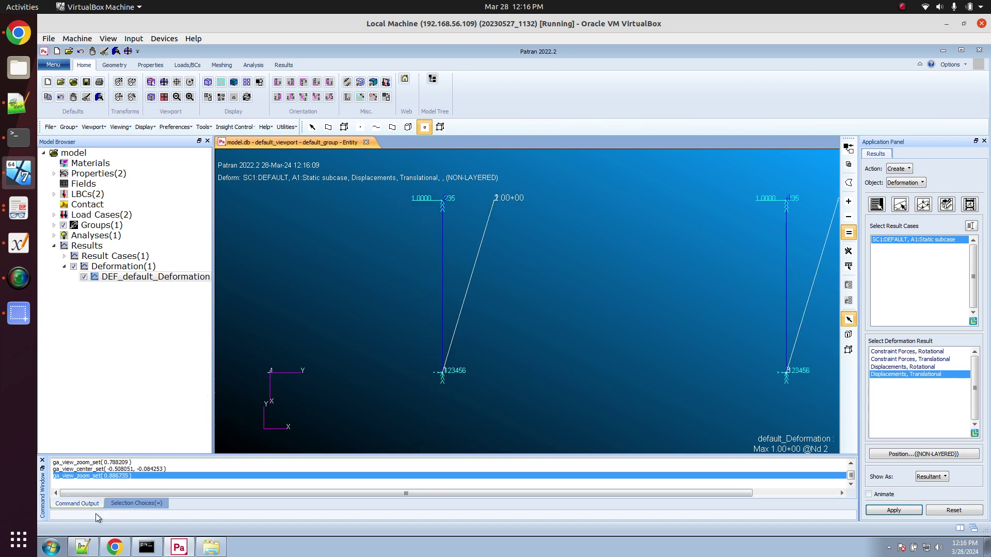
- Column-select the FORCE-Y values −1.35E+02 and 1.35E+02 for CBUSH elements 1 and 2 in model.f06
click(83, 546)
click(464, 255)
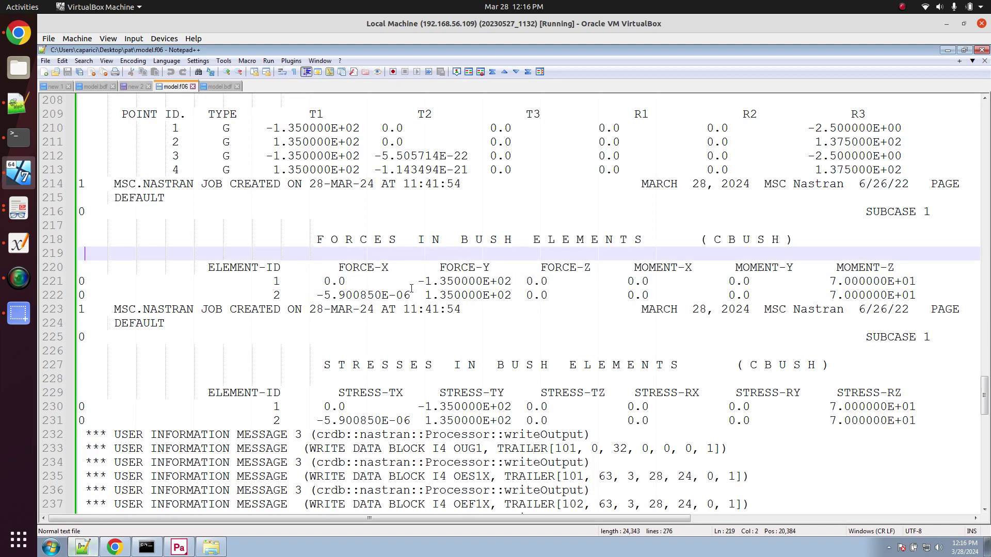
click(418, 281)
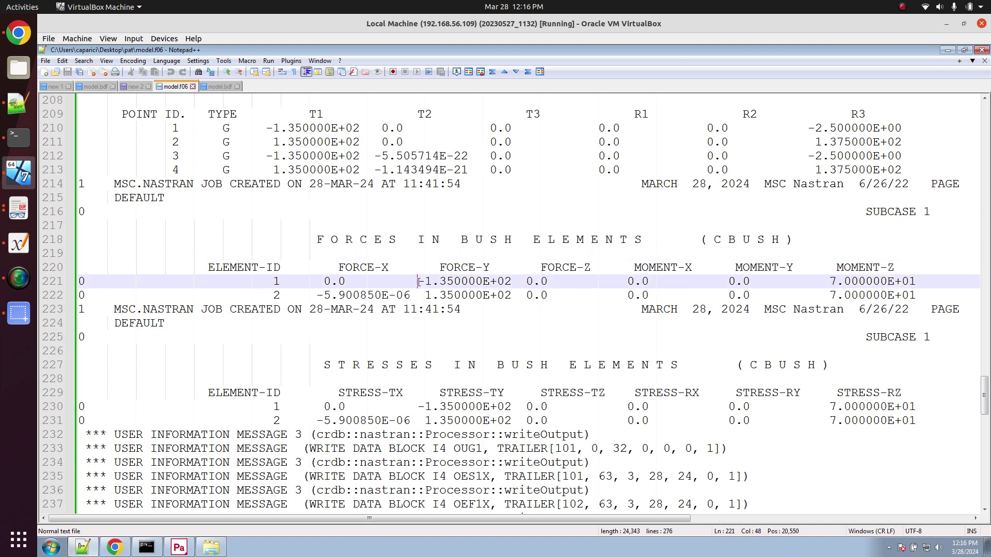
drag(420, 282, 512, 297)
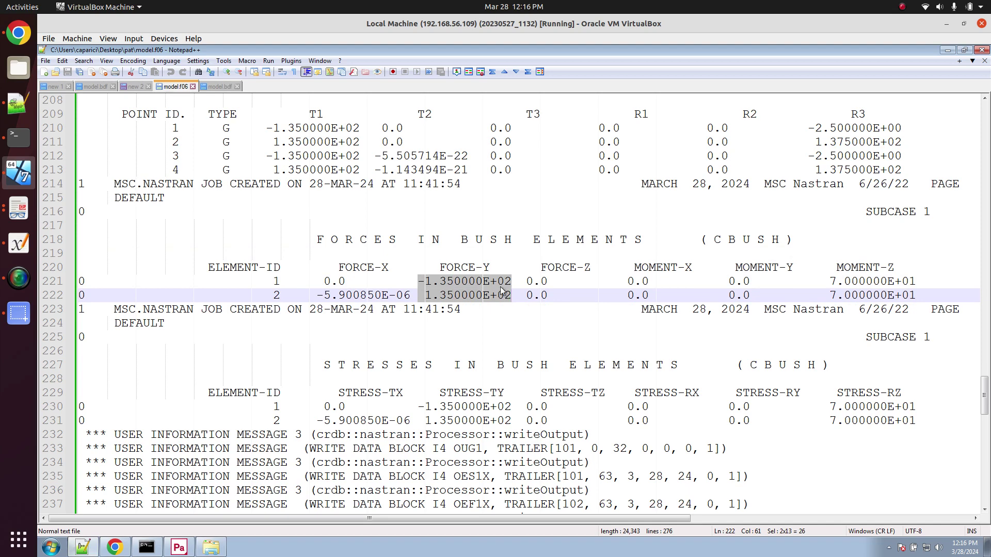
- Double-underline the +100 result and write 135 beneath it
click(5, 242)
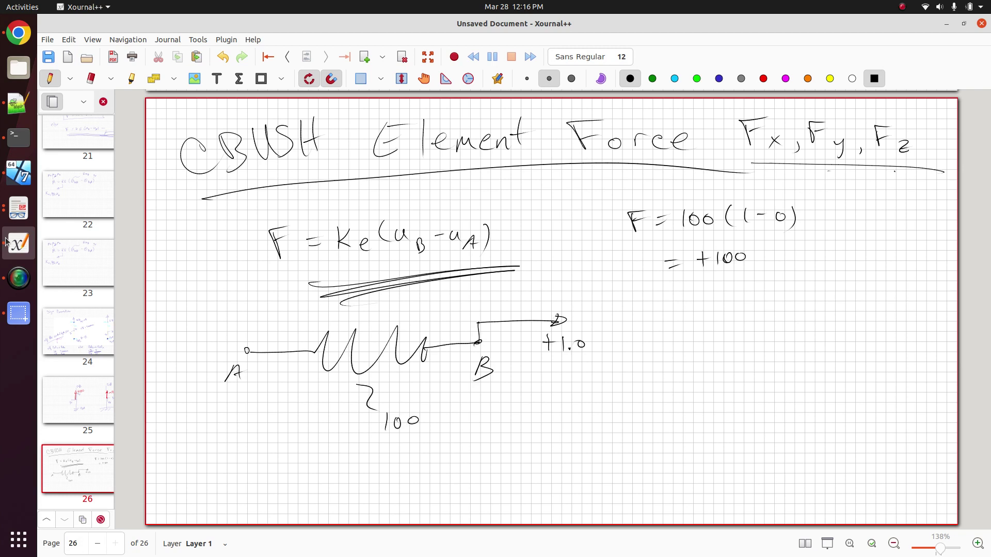
mouse_move(702, 279)
mouse_down()
mouse_move(784, 268)
mouse_move(670, 303)
mouse_up()
drag(724, 329, 729, 356)
mouse_move(733, 335)
mouse_down()
mouse_move(728, 356)
mouse_move(749, 335)
mouse_move(765, 350)
mouse_up()
- Double-underline 135 and insert a blank page after page 26
drag(717, 381, 821, 363)
mouse_move(820, 371)
mouse_down()
mouse_move(716, 389)
mouse_move(768, 401)
mouse_up()
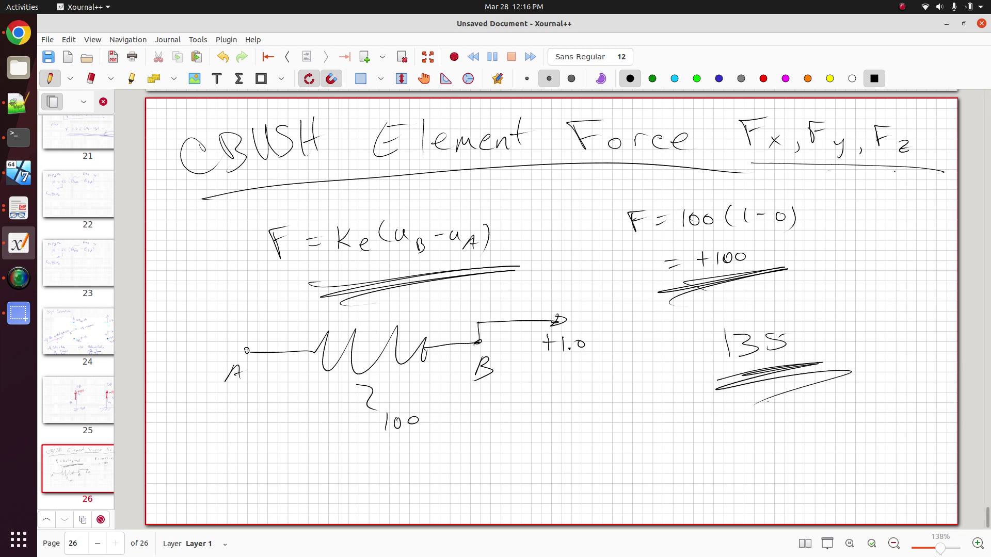
right_click(64, 503)
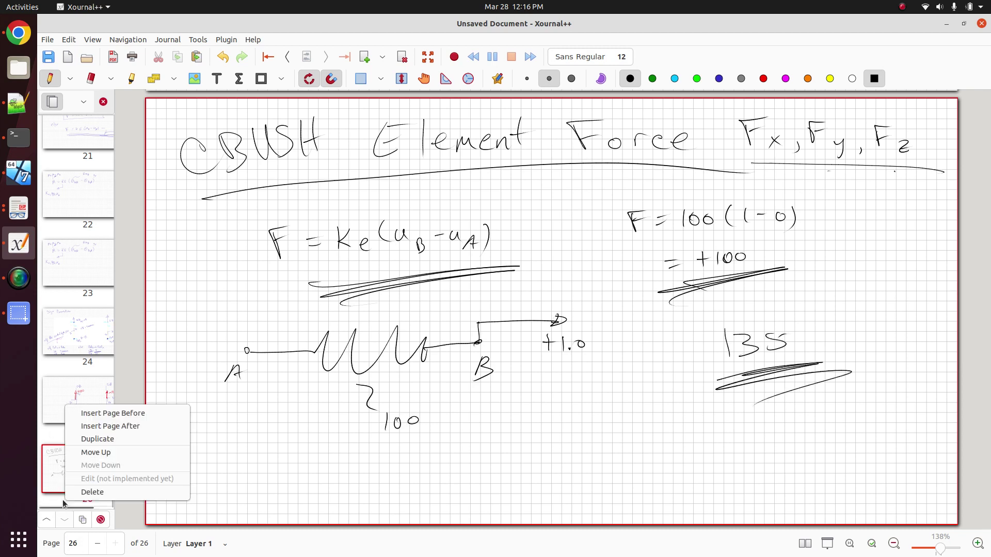
click(131, 428)
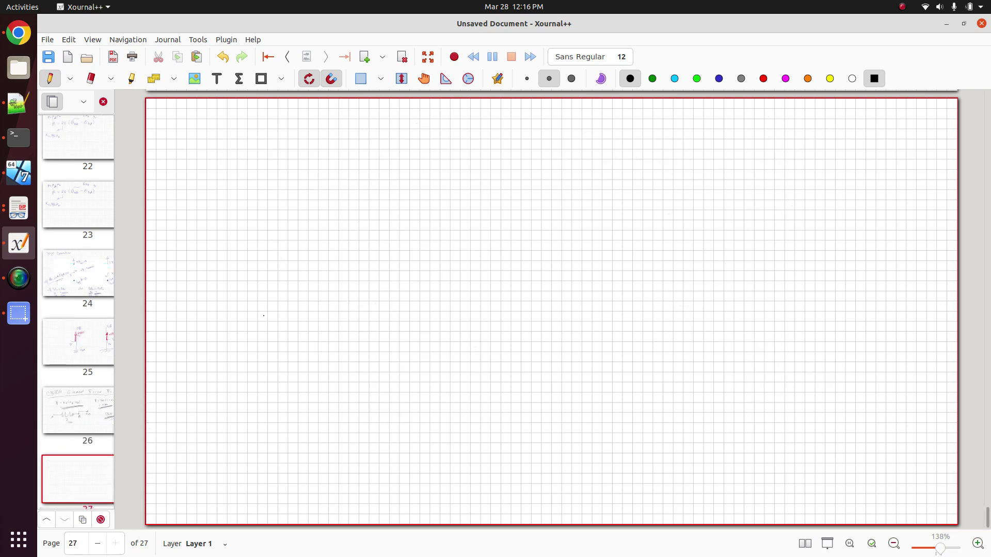
- Select the R3 column of model.f06's displacement vector, showing 7.000000E-01 at points 2 and 4
click(18, 172)
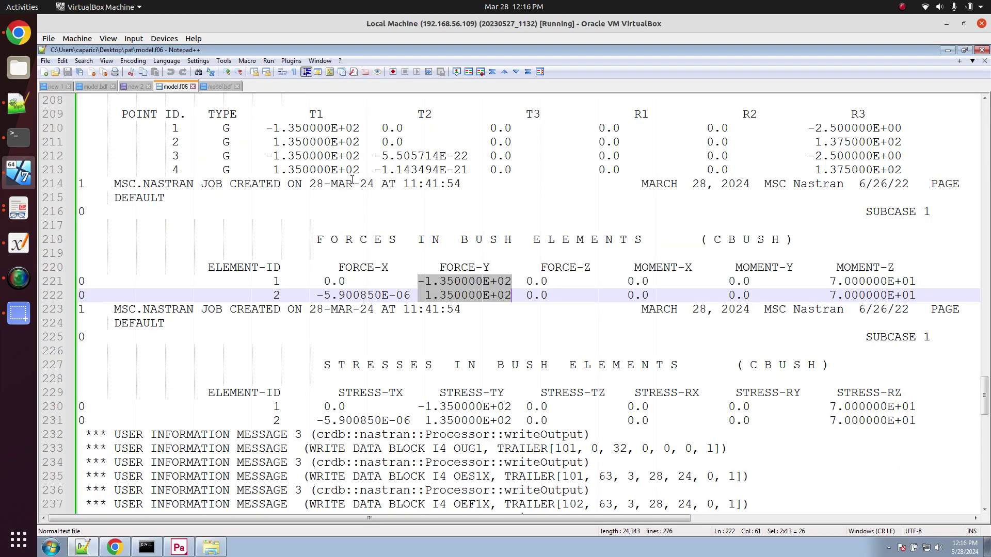
scroll(449, 165, up, 5)
scroll(449, 162, down, 2)
scroll(448, 158, up, 3)
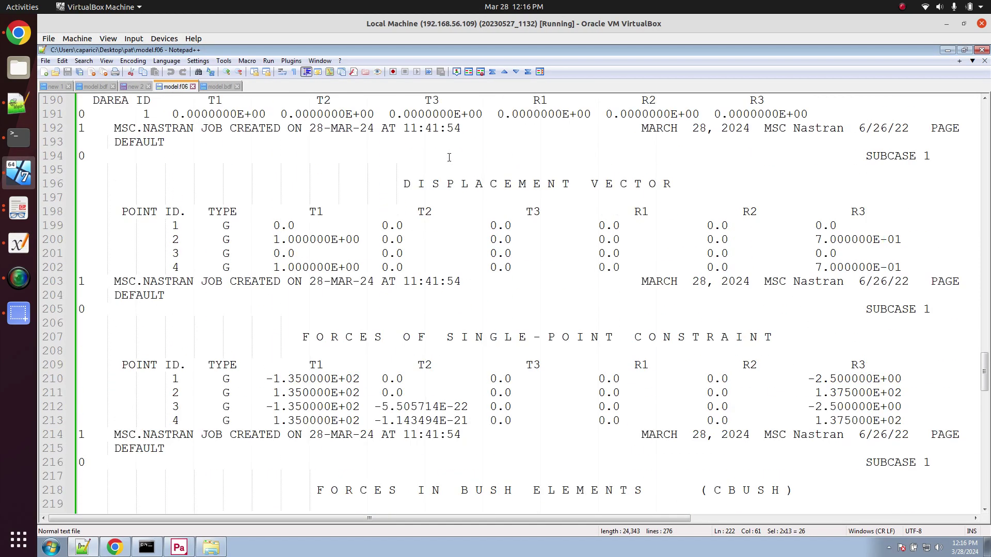
click(639, 227)
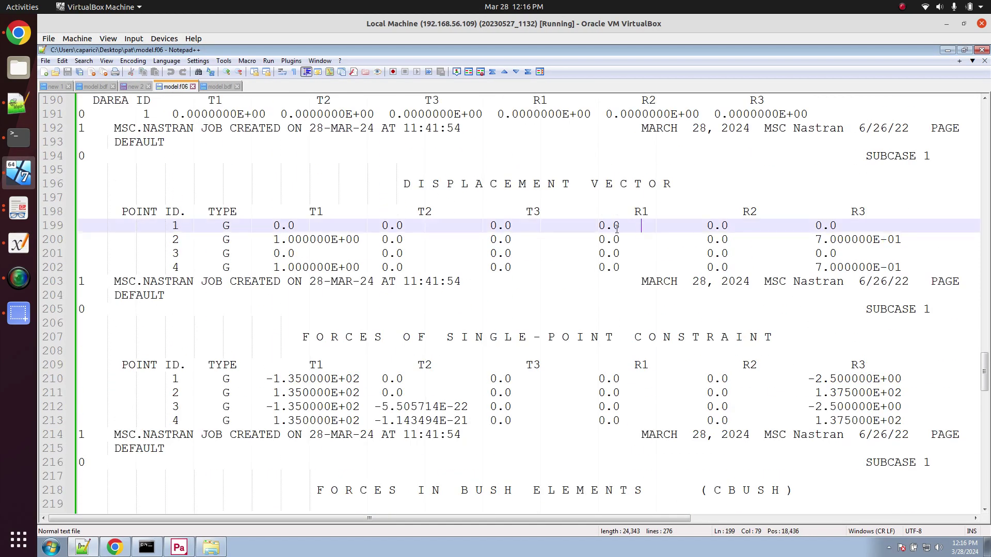
click(274, 225)
click(272, 211)
drag(273, 211, 918, 267)
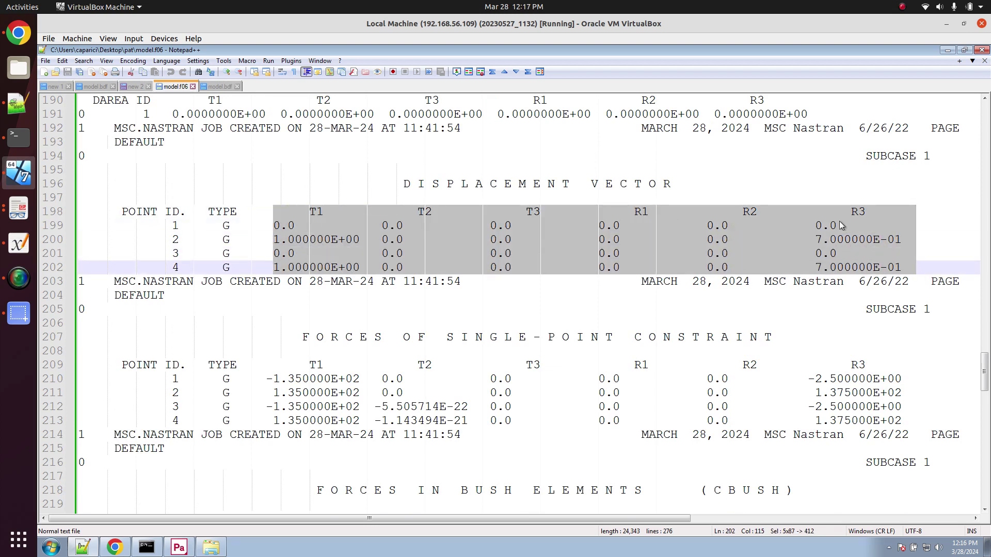
drag(822, 209, 890, 268)
drag(801, 210, 901, 267)
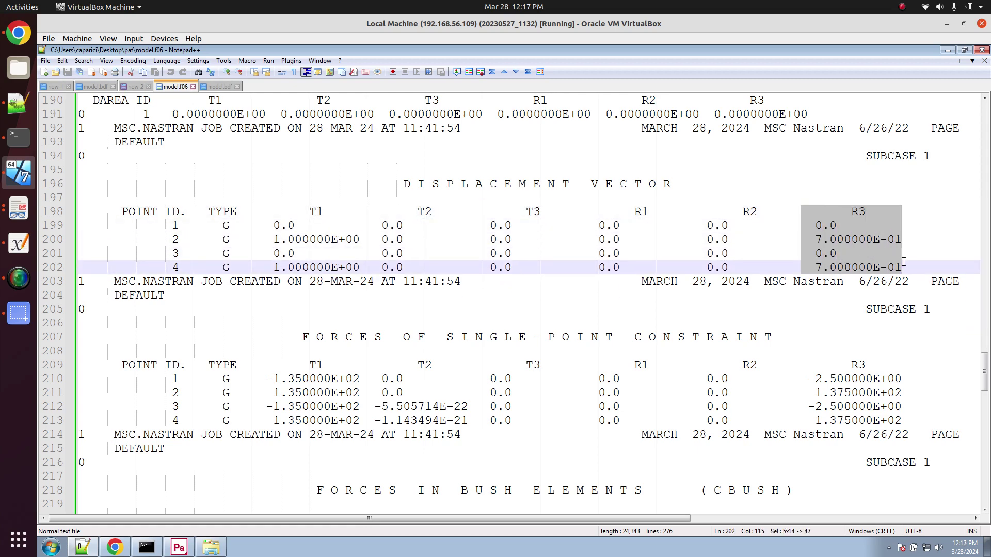
- Write F = K(uB − uA) and θ = 0 at the top of page 27
click(19, 244)
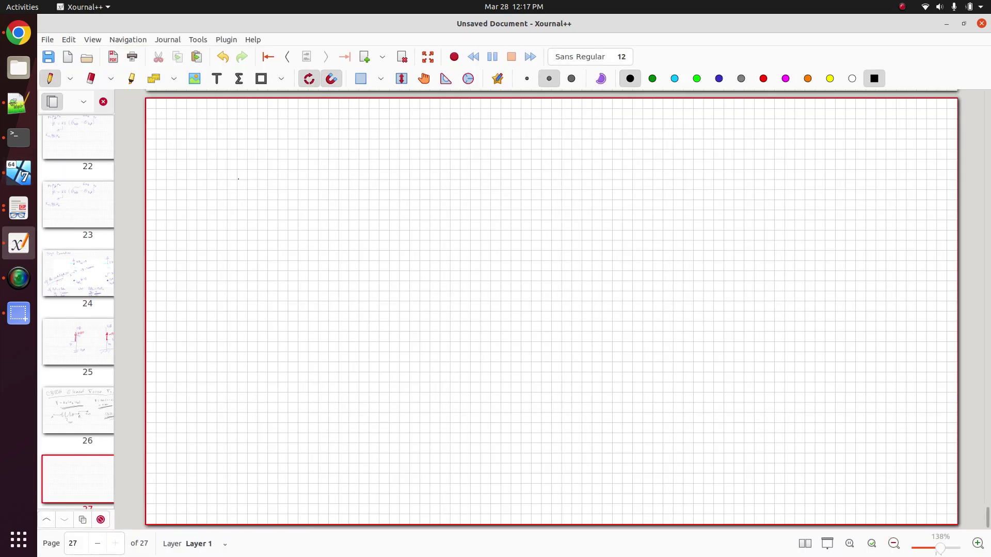
drag(237, 170, 248, 195)
mouse_move(256, 162)
mouse_down()
mouse_move(233, 168)
mouse_move(299, 166)
mouse_up()
mouse_move(317, 161)
mouse_down()
mouse_move(329, 180)
mouse_move(365, 179)
mouse_move(352, 154)
mouse_move(359, 183)
mouse_up()
drag(366, 164, 386, 175)
mouse_move(391, 173)
mouse_down()
mouse_move(386, 183)
mouse_move(423, 163)
mouse_move(462, 170)
mouse_move(467, 182)
mouse_up()
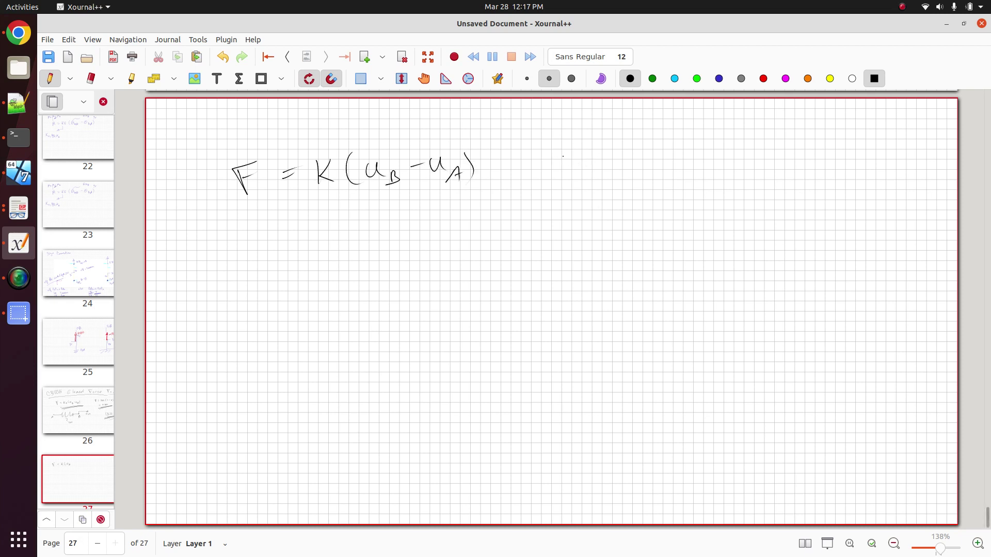
drag(564, 155, 610, 162)
drag(626, 154, 622, 153)
- Sketch a spring from A to B with an arrow to displaced node B'
mouse_move(255, 298)
mouse_down()
mouse_move(436, 265)
mouse_move(441, 281)
mouse_move(510, 270)
mouse_up()
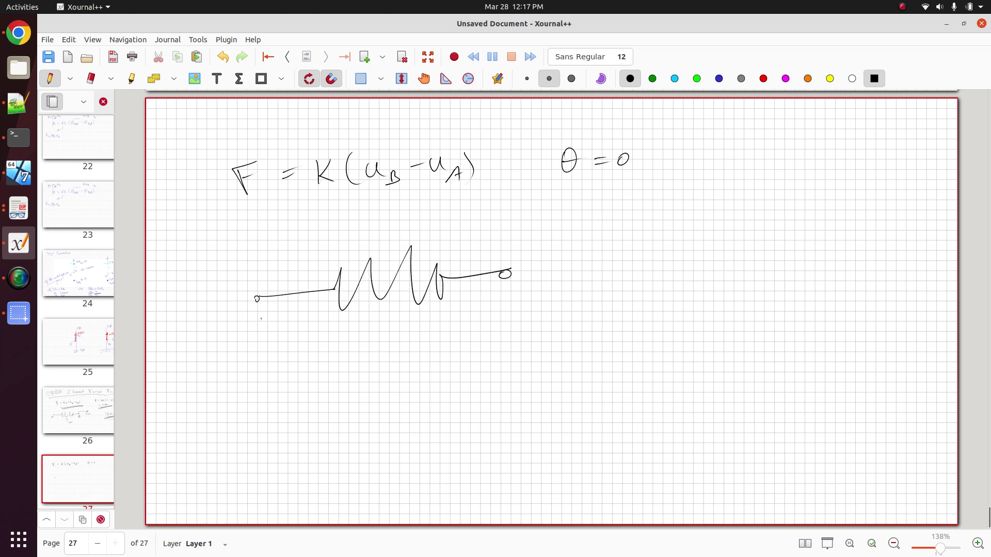
drag(261, 318, 269, 329)
drag(500, 298, 499, 312)
drag(517, 271, 563, 266)
mouse_move(560, 262)
mouse_down()
mouse_move(569, 267)
mouse_move(559, 274)
mouse_move(576, 266)
mouse_move(593, 282)
mouse_move(585, 295)
mouse_up()
drag(604, 271, 600, 280)
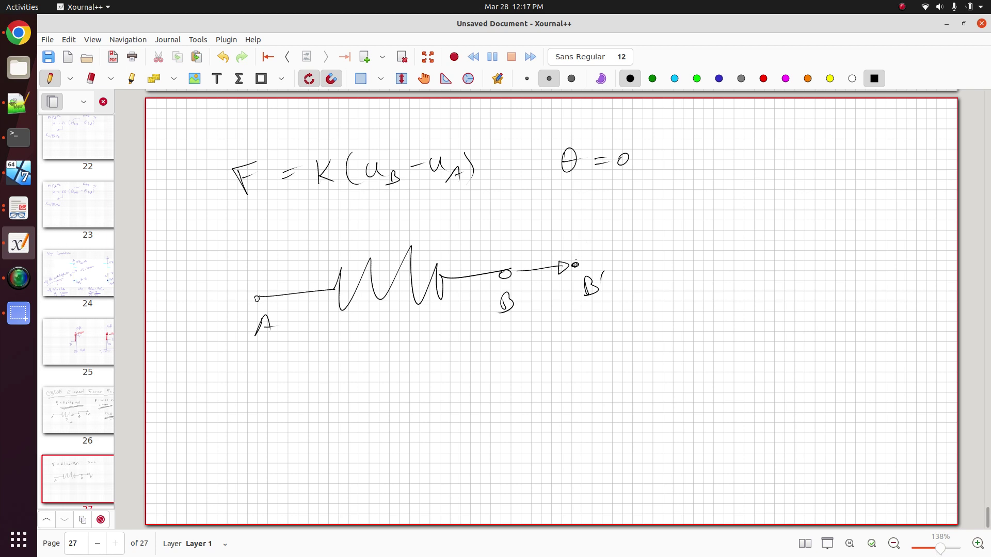
- Draw labelled x/y axes at B' and at B, erasing the stray dot below B
mouse_move(577, 241)
mouse_down()
mouse_move(576, 265)
mouse_move(614, 263)
mouse_up()
drag(613, 253, 607, 263)
drag(582, 232, 585, 238)
mouse_move(590, 230)
mouse_down()
mouse_move(585, 247)
mouse_move(618, 254)
mouse_up()
drag(504, 252, 505, 272)
drag(500, 271, 530, 268)
mouse_move(530, 261)
mouse_down()
mouse_move(523, 269)
mouse_move(510, 248)
mouse_up()
drag(516, 237, 511, 256)
click(509, 283)
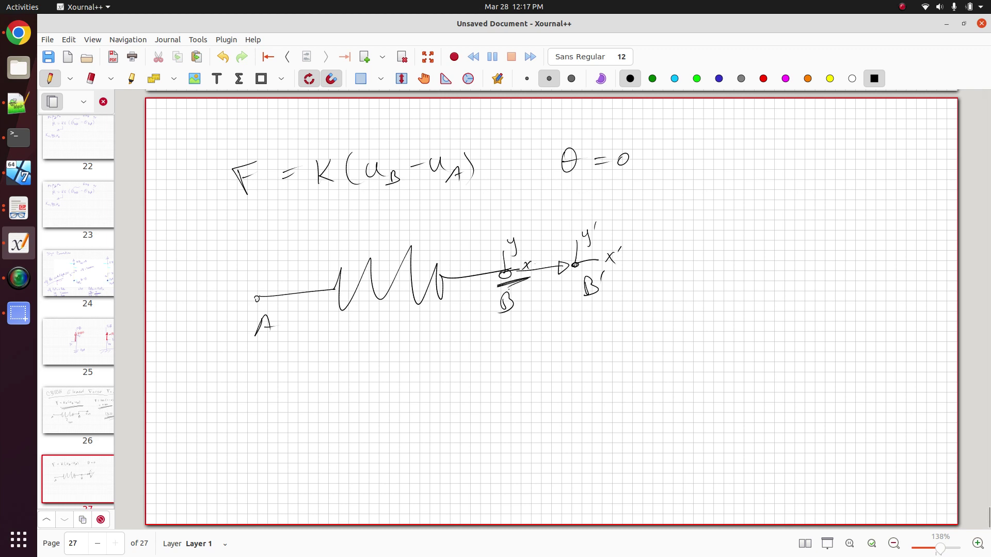
key(ctrl+shift+e)
click(507, 283)
key(ctrl+shift+p)
- Double-underline θ = 0 and box the F equation with a shadow stroke
drag(565, 184, 650, 174)
drag(579, 195, 648, 180)
mouse_move(216, 231)
mouse_down()
mouse_move(414, 122)
mouse_move(225, 232)
mouse_up()
drag(486, 195, 245, 227)
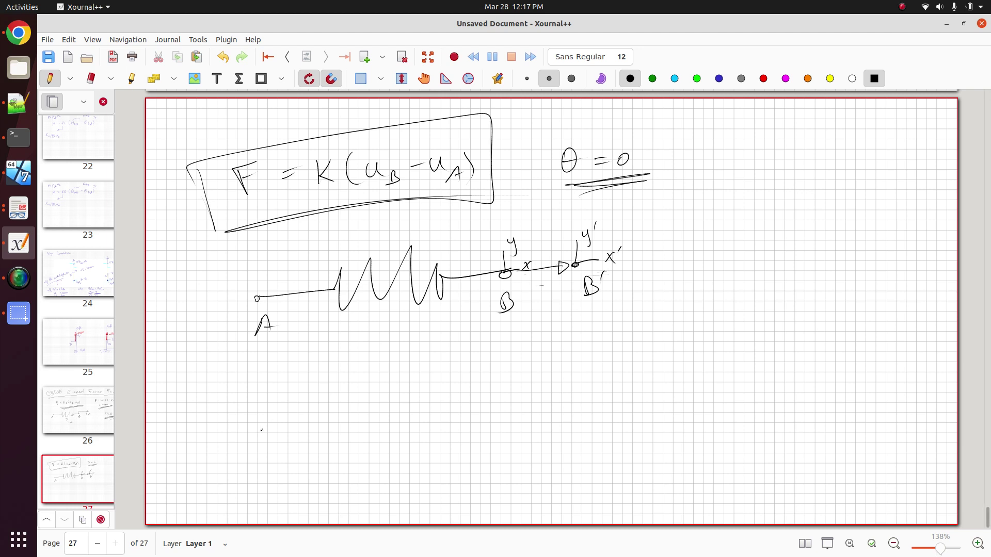
drag(267, 238, 420, 197)
mouse_move(307, 227)
mouse_down()
mouse_move(425, 200)
mouse_move(308, 236)
mouse_up()
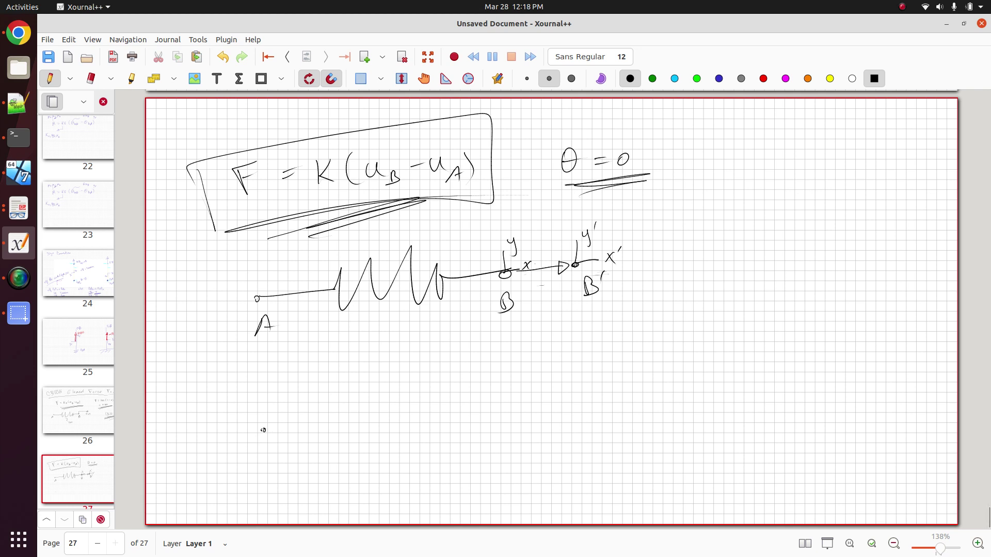
- Draw a second A–B spring with B' rotated, showing x', y' axes and the rotation arc
mouse_move(263, 430)
mouse_down()
mouse_move(346, 433)
mouse_move(381, 411)
mouse_move(415, 437)
mouse_move(526, 421)
mouse_move(518, 458)
mouse_up()
mouse_move(263, 479)
mouse_down()
mouse_move(270, 458)
mouse_move(286, 479)
mouse_up()
drag(274, 467, 301, 462)
drag(595, 423, 638, 401)
mouse_move(636, 392)
mouse_down()
mouse_move(629, 402)
mouse_move(588, 401)
mouse_up()
mouse_move(595, 380)
mouse_down()
mouse_move(618, 424)
mouse_move(642, 410)
mouse_move(687, 416)
mouse_up()
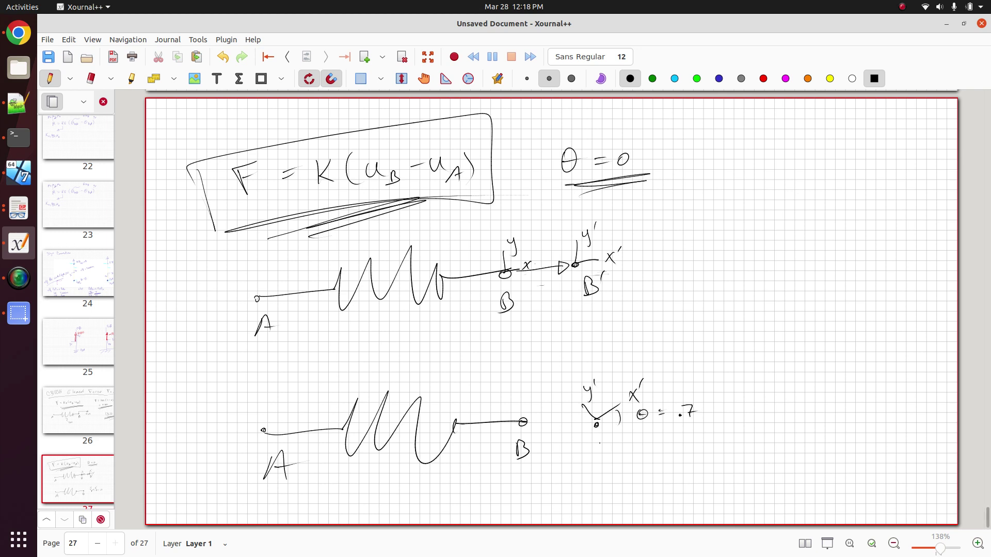
mouse_move(602, 443)
mouse_down()
mouse_move(602, 456)
mouse_move(614, 451)
mouse_up()
drag(526, 423, 572, 427)
- Write F = +100 beside the first spring and F = 135 beside the second
mouse_move(731, 234)
mouse_down()
mouse_move(741, 261)
mouse_move(752, 235)
mouse_up()
mouse_move(735, 247)
mouse_down()
mouse_move(752, 234)
mouse_move(778, 246)
mouse_move(801, 250)
mouse_up()
drag(794, 241, 804, 240)
mouse_move(812, 235)
mouse_down()
mouse_move(814, 248)
mouse_move(840, 236)
mouse_up()
mouse_move(775, 383)
mouse_down()
mouse_move(785, 408)
mouse_move(796, 380)
mouse_up()
mouse_move(783, 399)
mouse_down()
mouse_move(829, 396)
mouse_move(854, 411)
mouse_move(892, 397)
mouse_up()
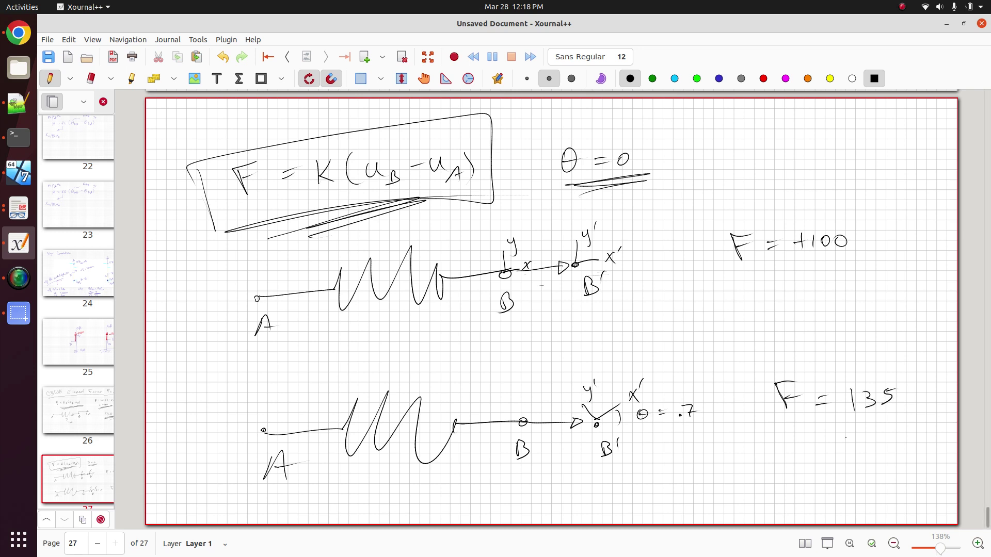
scroll(55, 482, down, 1)
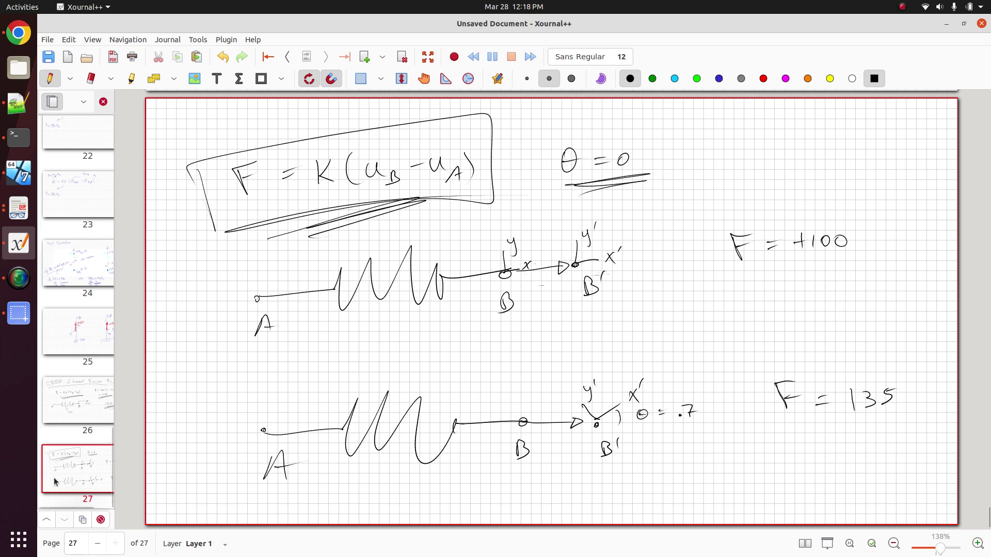
right_click(63, 494)
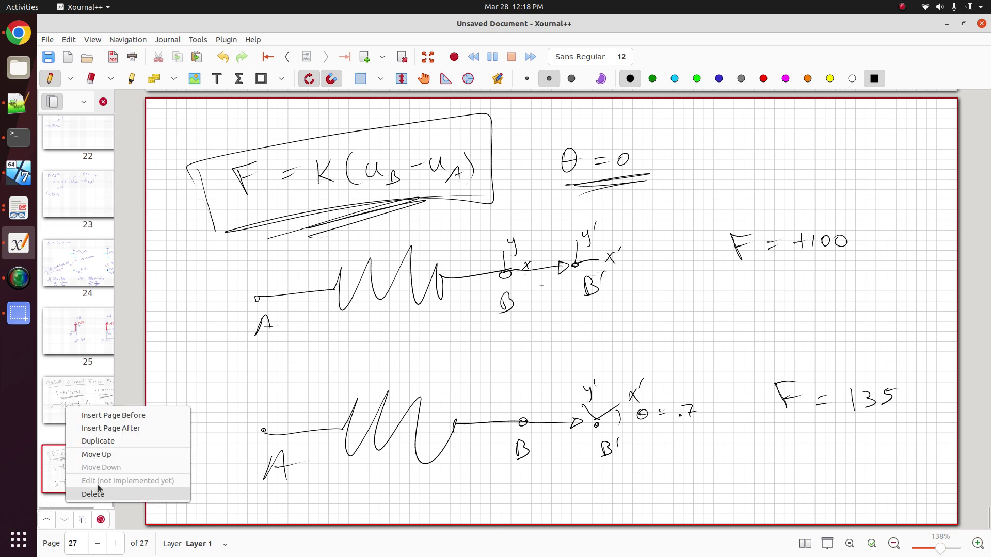
- Insert a blank page after page 27, then browse the MSC Nastran Beginner blog post in Chrome
click(114, 429)
click(19, 33)
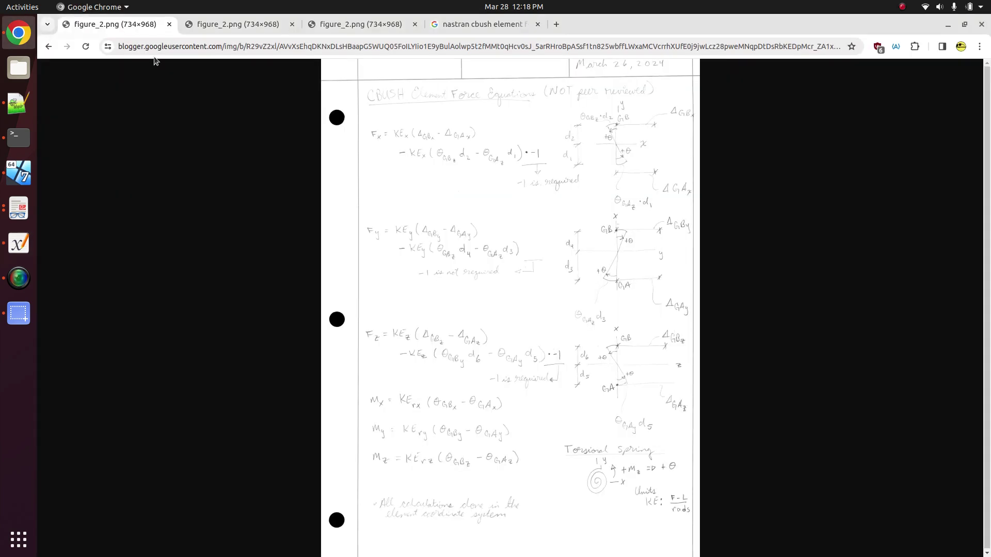
click(49, 47)
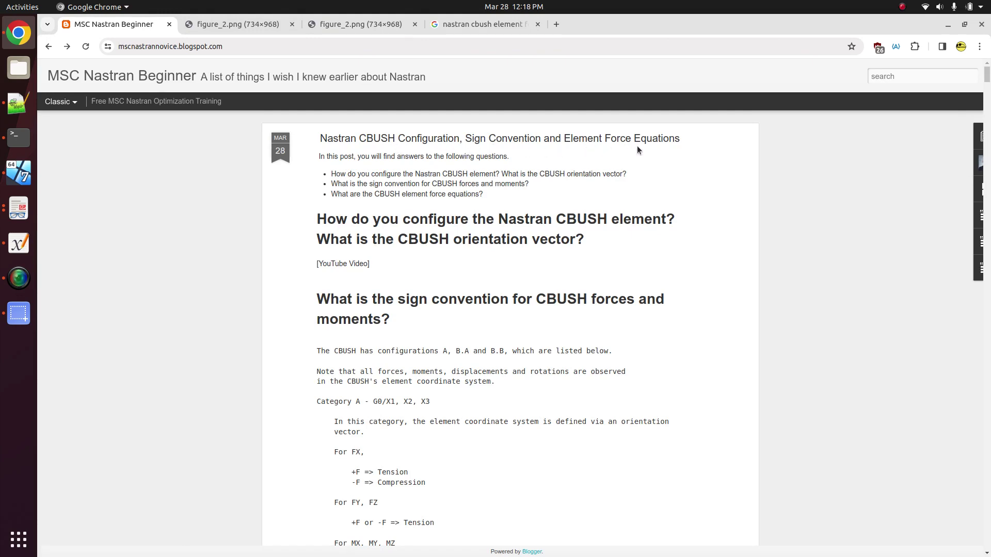
scroll(464, 314, down, 20)
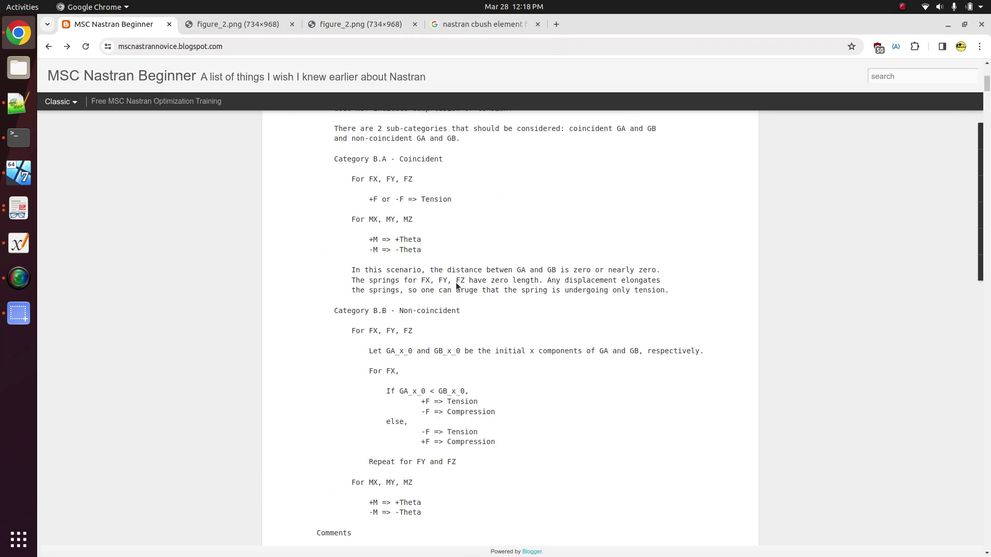
scroll(456, 280, down, 20)
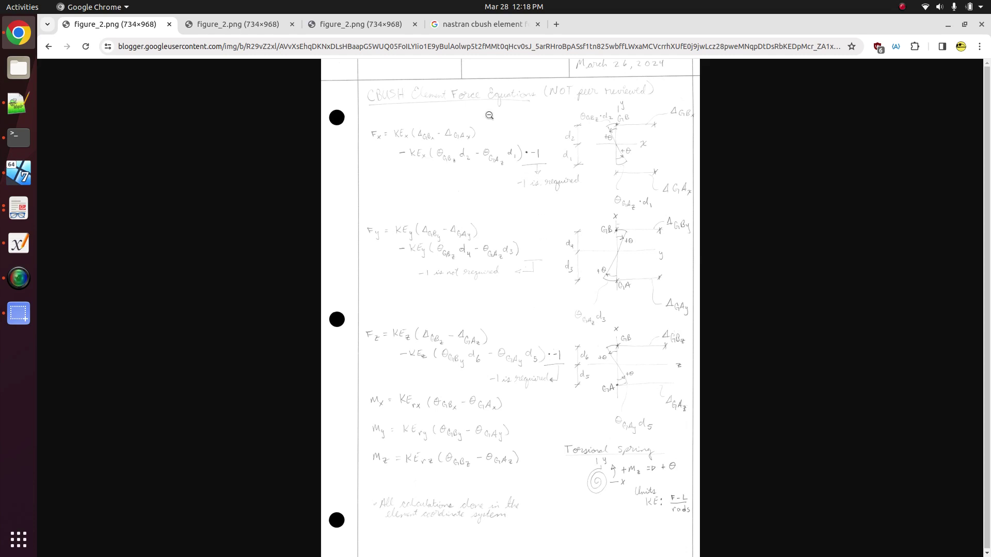
- Capture the Fx and Fy equations from the CBUSH image as an area screenshot and copy it to the clipboard
right_click(425, 180)
click(19, 313)
click(373, 257)
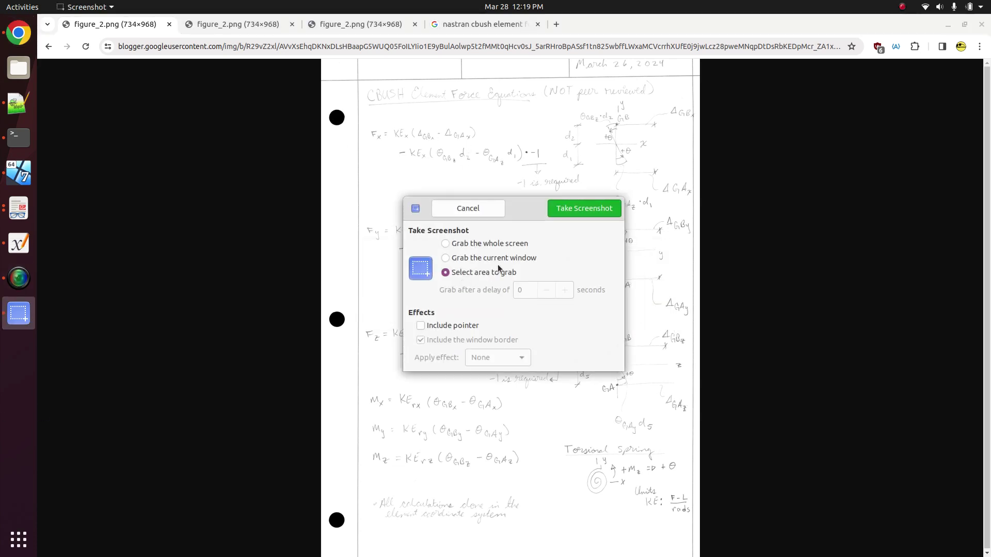
click(582, 209)
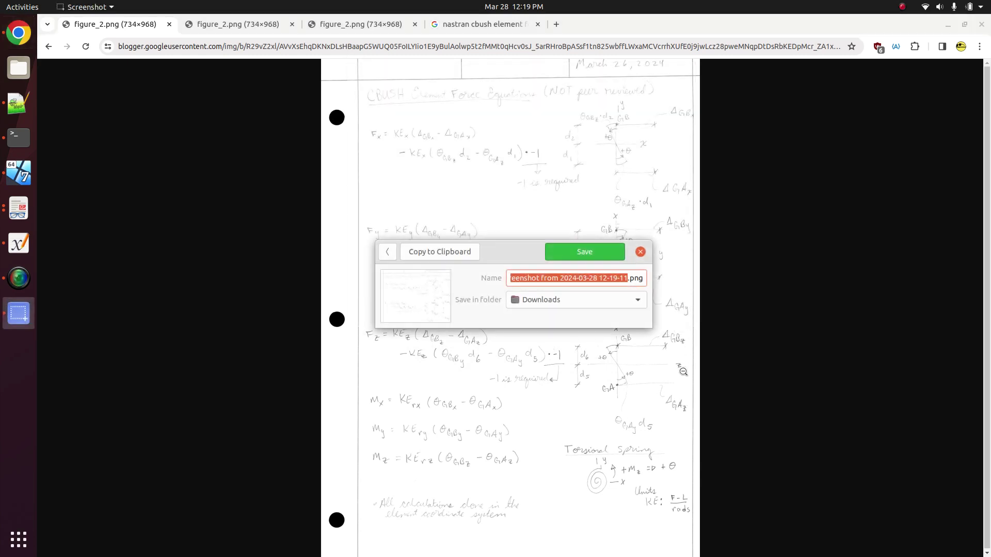
click(465, 252)
click(18, 174)
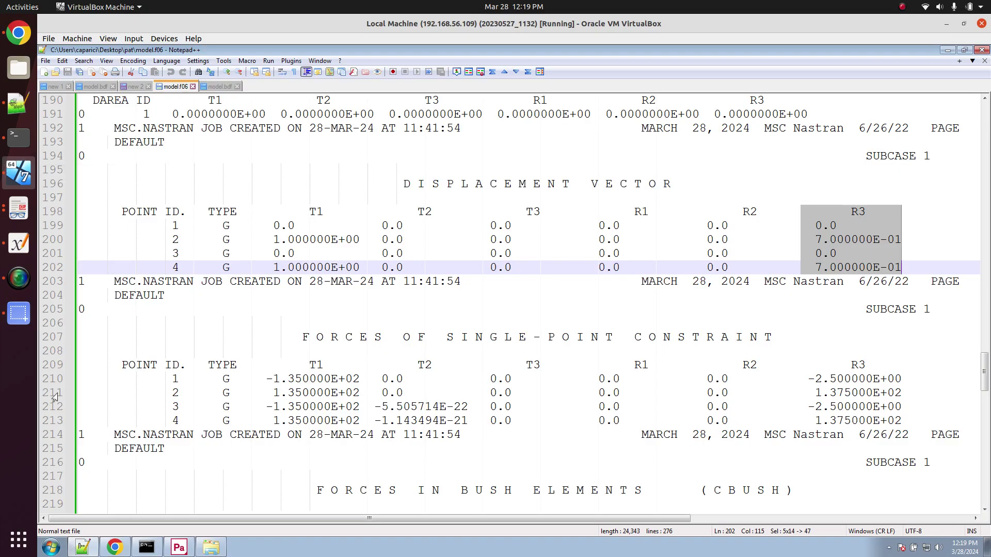
- Paste the equations capture onto page 28, then move it to the top-left and enlarge it
click(19, 243)
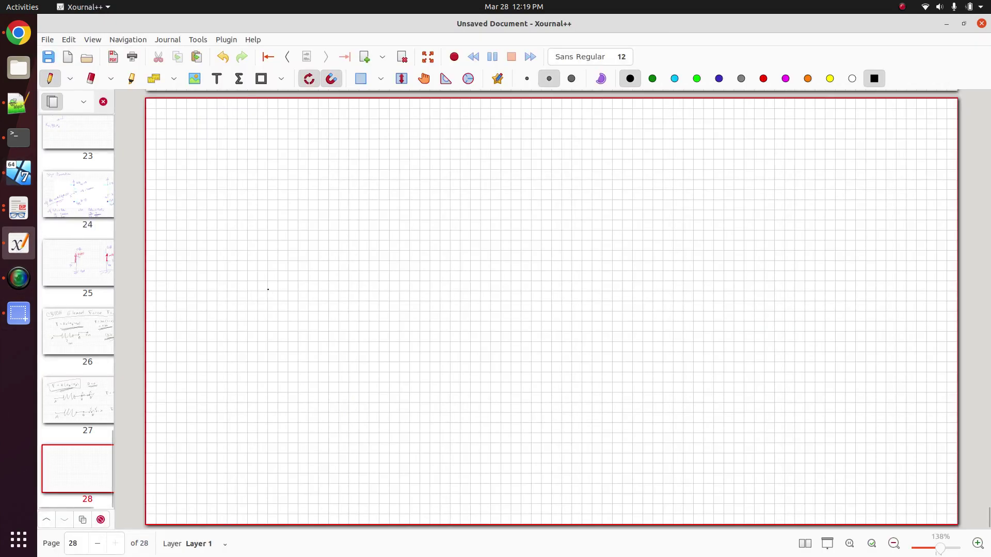
key(ctrl+v)
drag(636, 331, 460, 272)
drag(588, 428, 683, 499)
drag(624, 441, 586, 354)
click(691, 320)
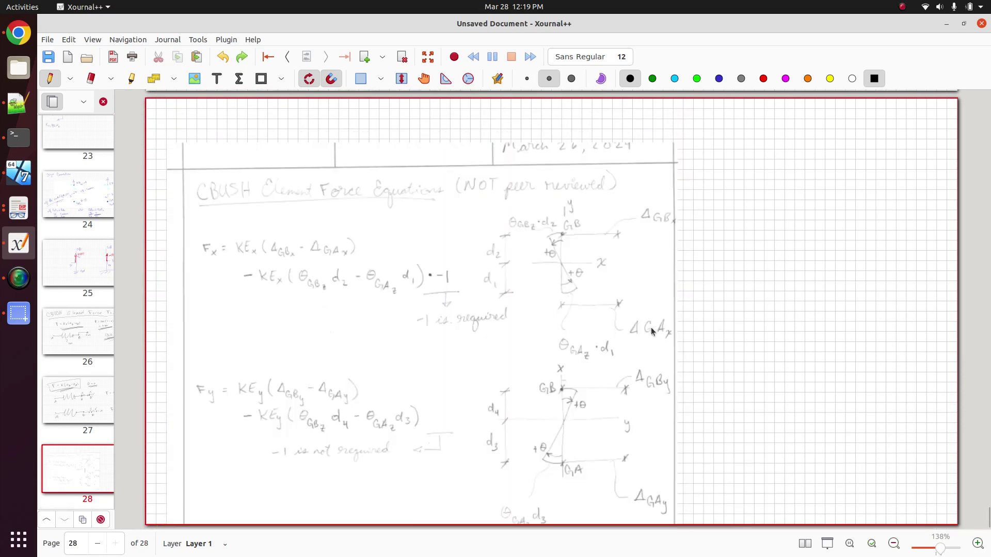
key(ctrl+z)
key(ctrl+z)
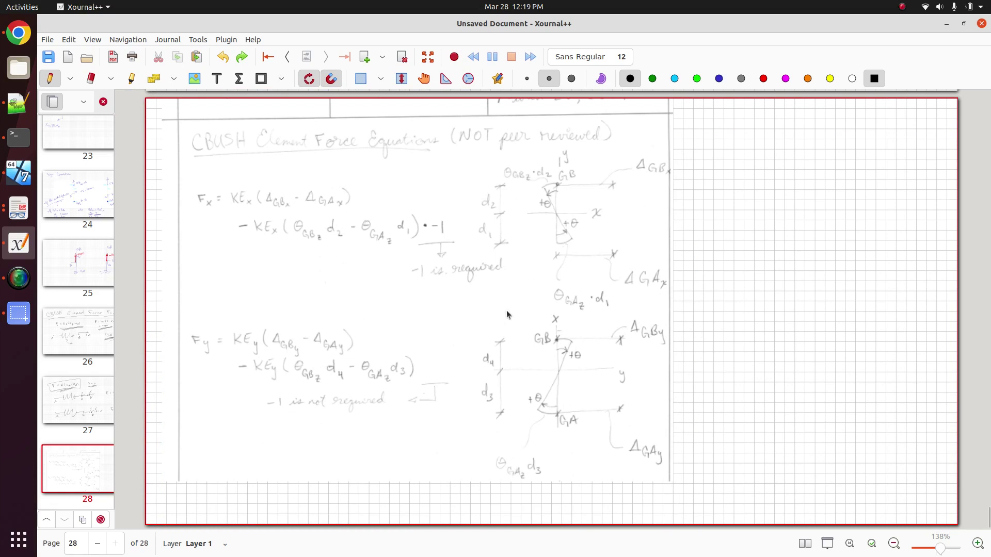
key(ctrl+z)
key(ctrl+z)
key(ctrl+z)
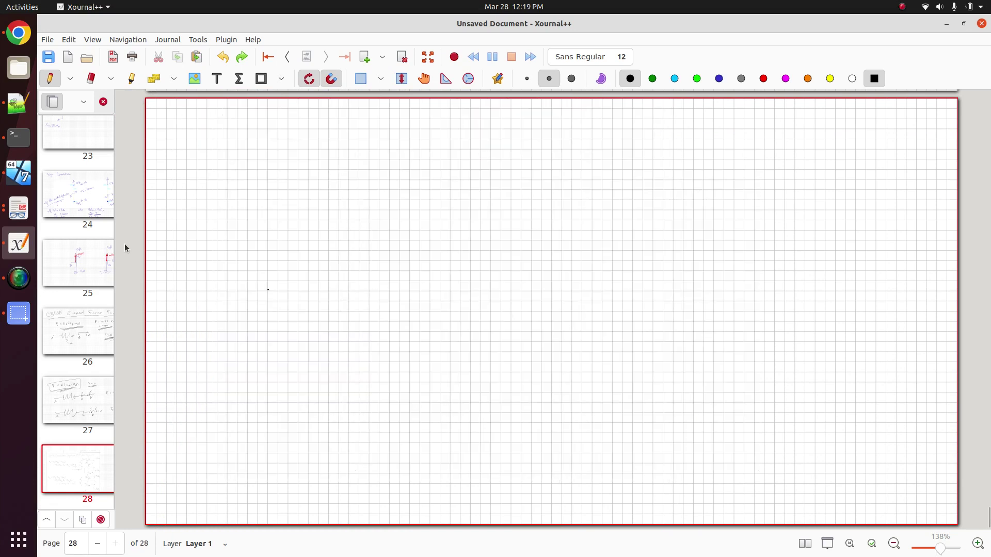
key(ctrl+y)
key(ctrl+y)
key(ctrl+y)
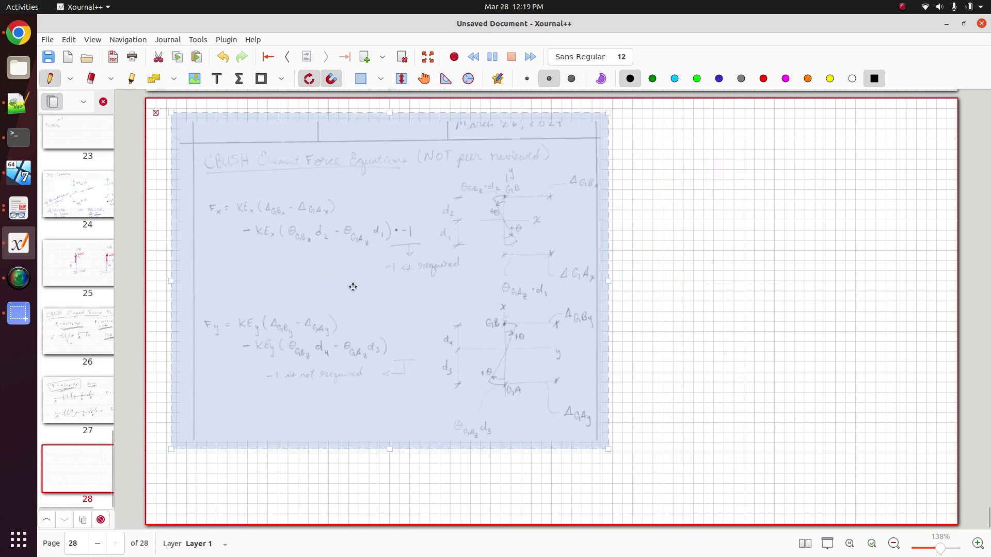
click(685, 301)
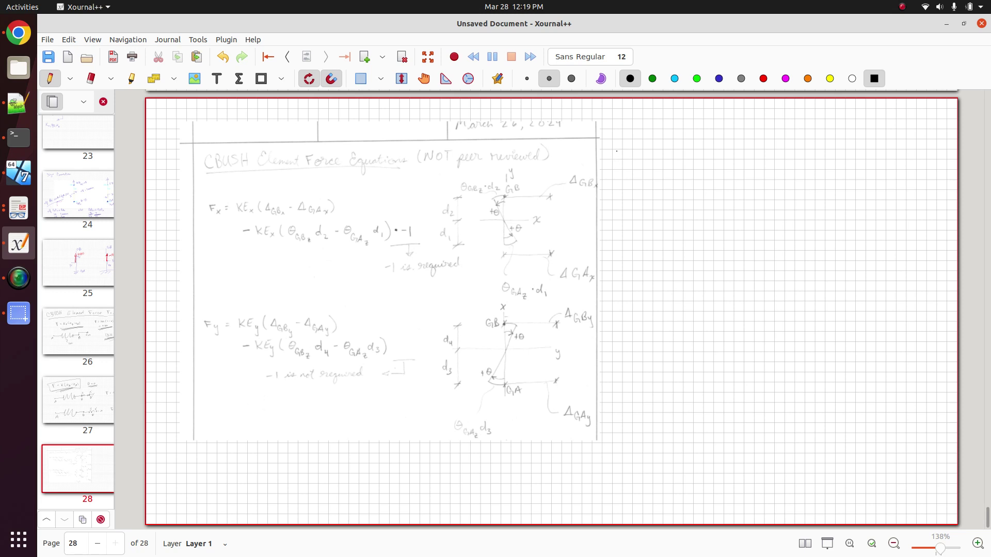
- Handwrite the first line Fy = KEy(ΔGBy − ΔGAy) to the right of the pasted image
mouse_move(611, 148)
mouse_down()
mouse_move(612, 161)
mouse_move(623, 145)
mouse_up()
drag(612, 155, 629, 161)
mouse_move(634, 151)
mouse_down()
mouse_move(628, 172)
mouse_move(644, 150)
mouse_up()
drag(638, 157, 663, 156)
mouse_move(671, 142)
mouse_down()
mouse_move(671, 155)
mouse_move(683, 144)
mouse_up()
drag(677, 150, 682, 150)
drag(676, 155, 689, 161)
drag(692, 154, 690, 172)
click(701, 157)
mouse_move(710, 136)
mouse_down()
mouse_move(708, 161)
mouse_move(737, 167)
mouse_up()
mouse_move(739, 163)
mouse_down()
mouse_move(754, 179)
mouse_move(776, 154)
mouse_up()
drag(776, 154, 825, 174)
drag(838, 136, 840, 167)
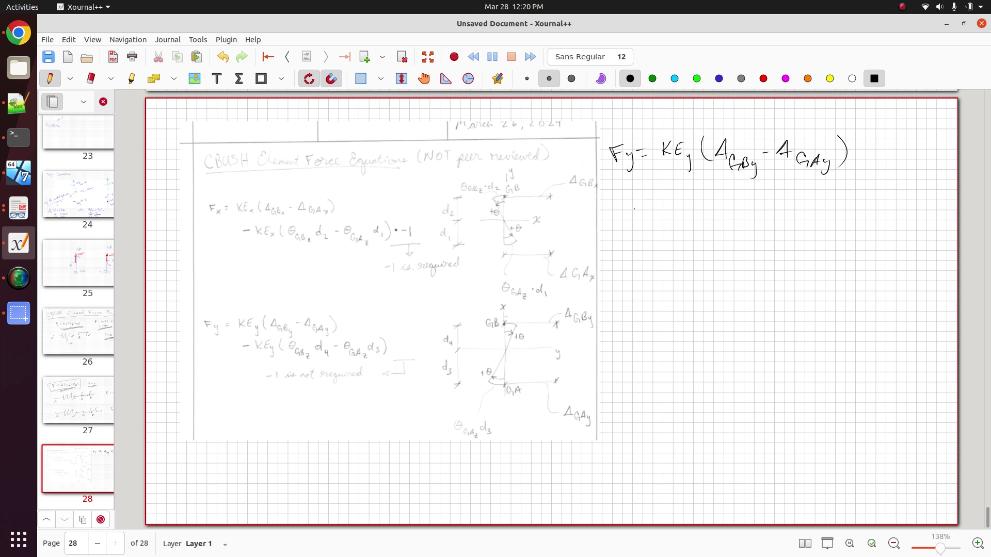
- Write the second line − KEy(θGBz d4 − θGAz d3) beneath it
drag(633, 209, 664, 208)
drag(674, 199, 673, 219)
mouse_move(685, 198)
mouse_down()
mouse_move(675, 209)
mouse_move(685, 216)
mouse_up()
mouse_move(694, 200)
mouse_down()
mouse_move(690, 218)
mouse_move(703, 202)
mouse_move(701, 231)
mouse_up()
mouse_move(727, 196)
mouse_down()
mouse_move(726, 226)
mouse_move(738, 205)
mouse_move(757, 233)
mouse_move(780, 236)
mouse_move(785, 216)
mouse_move(802, 219)
mouse_up()
mouse_move(800, 213)
mouse_down()
mouse_move(801, 227)
mouse_move(857, 212)
mouse_move(870, 226)
mouse_move(902, 230)
mouse_move(919, 214)
mouse_up()
drag(923, 200, 937, 235)
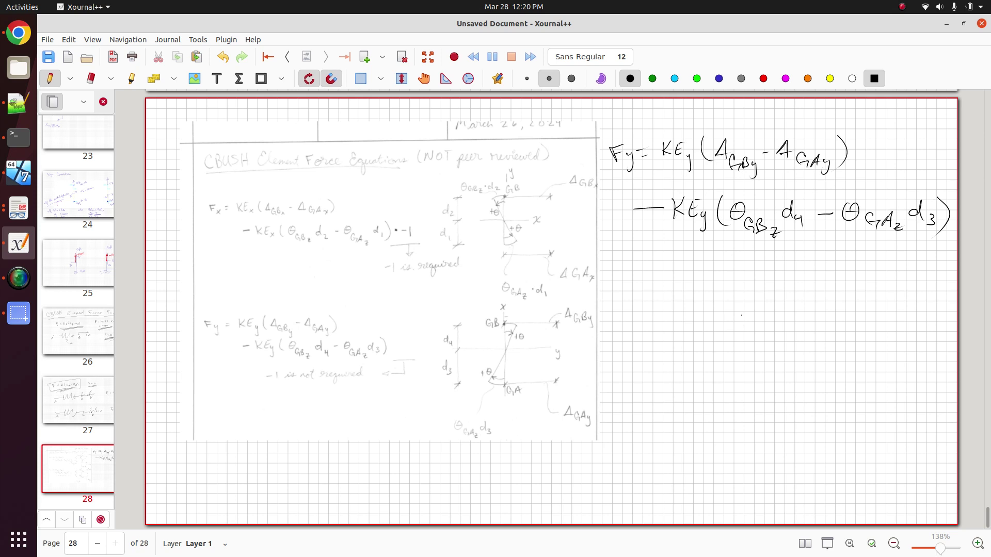
- Sketch xe and ye axes with a rotated line marked +θ
drag(745, 290, 750, 486)
mouse_move(624, 397)
mouse_down()
mouse_move(928, 386)
mouse_move(904, 413)
mouse_up()
mouse_move(902, 397)
mouse_down()
mouse_move(887, 413)
mouse_move(925, 421)
mouse_up()
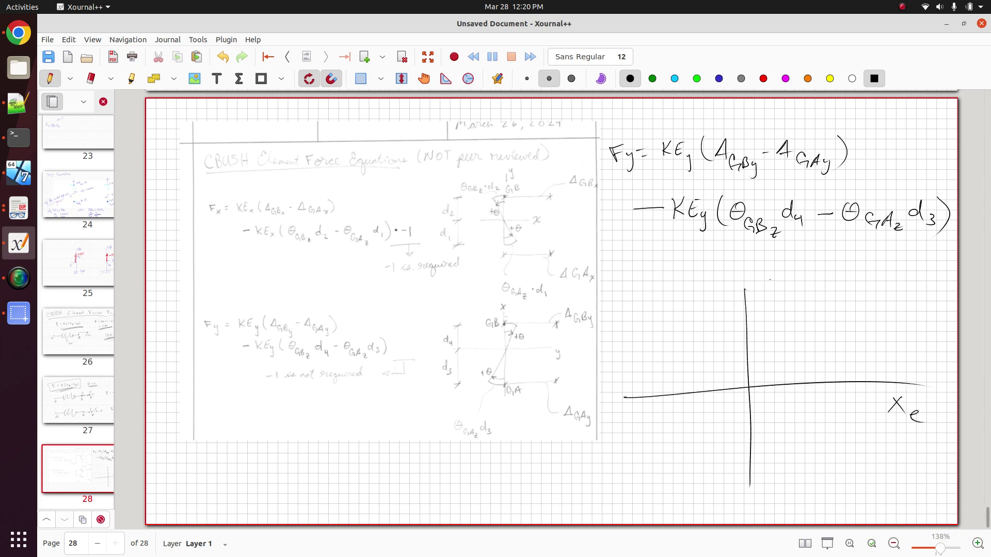
mouse_move(761, 273)
mouse_down()
mouse_move(765, 294)
mouse_move(785, 291)
mouse_up()
mouse_move(746, 322)
mouse_down()
mouse_move(725, 329)
mouse_move(741, 340)
mouse_up()
drag(736, 337, 746, 335)
drag(754, 330, 754, 330)
drag(749, 334, 757, 333)
drag(705, 308, 747, 389)
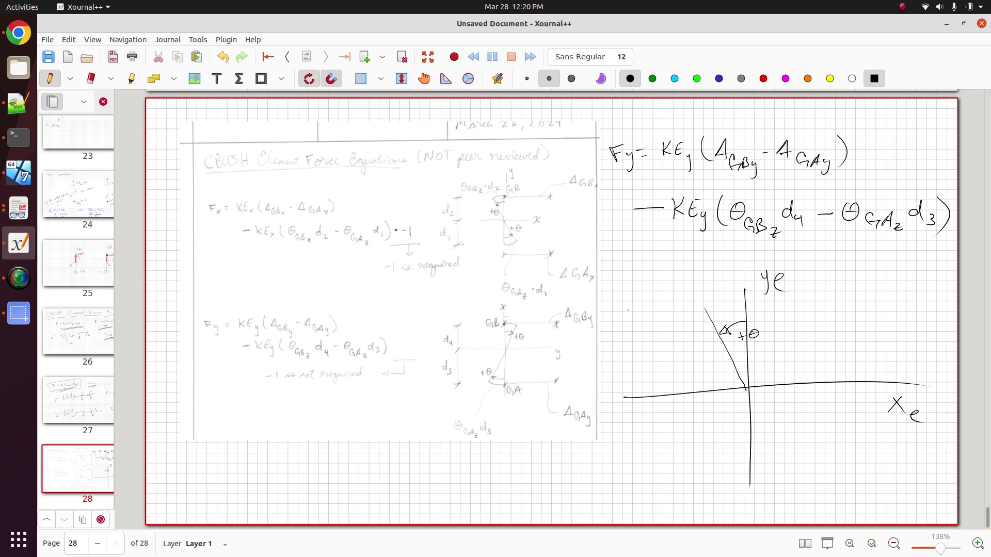
- Add d4 and d3 span brackets and label the end points GB and GA
mouse_move(618, 308)
mouse_down()
mouse_move(647, 305)
mouse_move(636, 405)
mouse_move(646, 397)
mouse_up()
mouse_move(608, 355)
mouse_down()
mouse_move(636, 488)
mouse_move(657, 487)
mouse_up()
drag(600, 452, 611, 471)
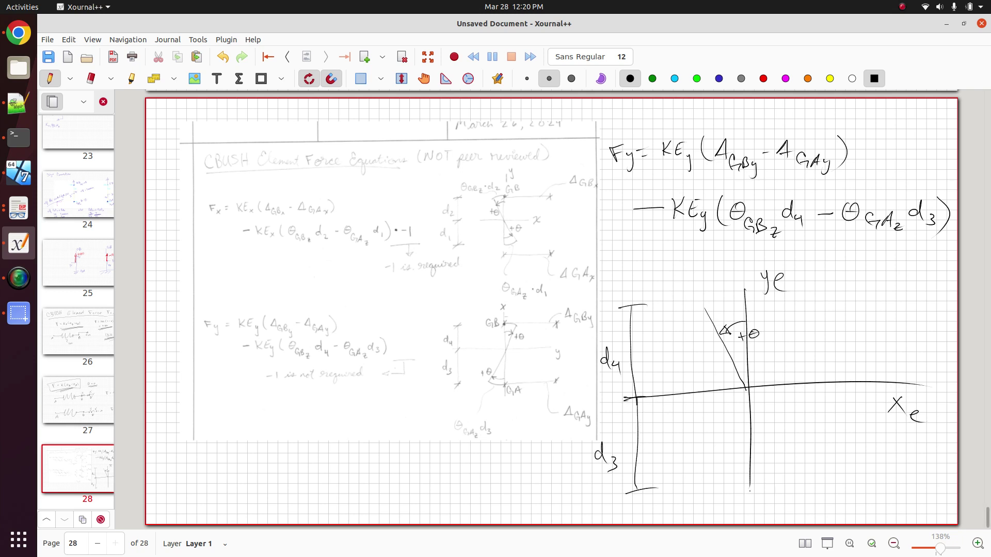
mouse_move(741, 491)
mouse_down()
mouse_move(758, 490)
mouse_move(787, 515)
mouse_up()
drag(786, 497, 786, 516)
mouse_move(744, 290)
mouse_down()
mouse_move(764, 308)
mouse_move(778, 305)
mouse_up()
mouse_move(776, 312)
mouse_down()
mouse_move(784, 298)
mouse_move(791, 311)
mouse_up()
drag(780, 305, 796, 304)
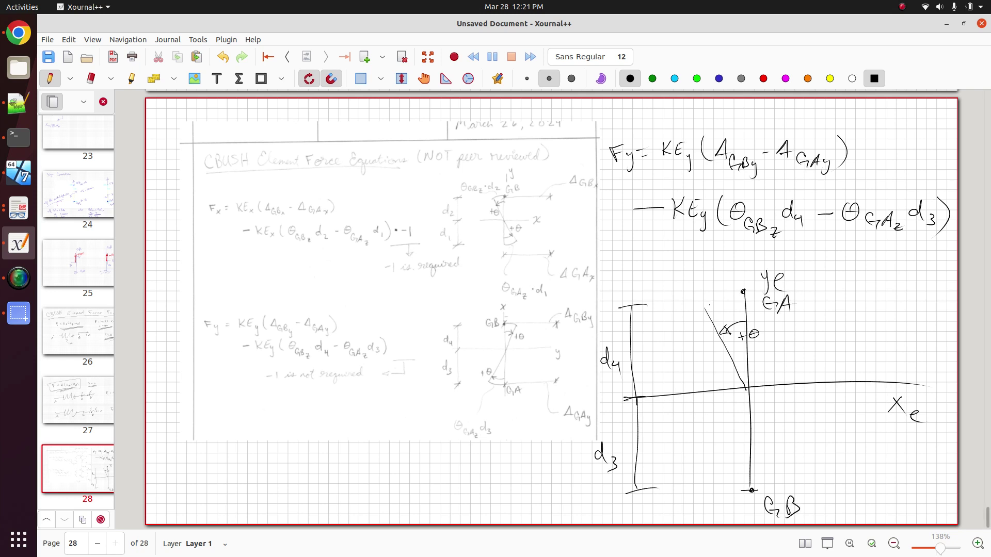
- Draw the upper arc with a leader and begin its dθ label
mouse_move(704, 308)
mouse_down()
mouse_move(742, 301)
mouse_move(669, 265)
mouse_up()
mouse_move(620, 266)
mouse_down()
mouse_move(637, 277)
mouse_move(650, 250)
mouse_up()
drag(646, 257, 656, 256)
- Finish the upper arc label d4 θGBz and draw a +θ rotation arrow at GB
drag(665, 255, 666, 265)
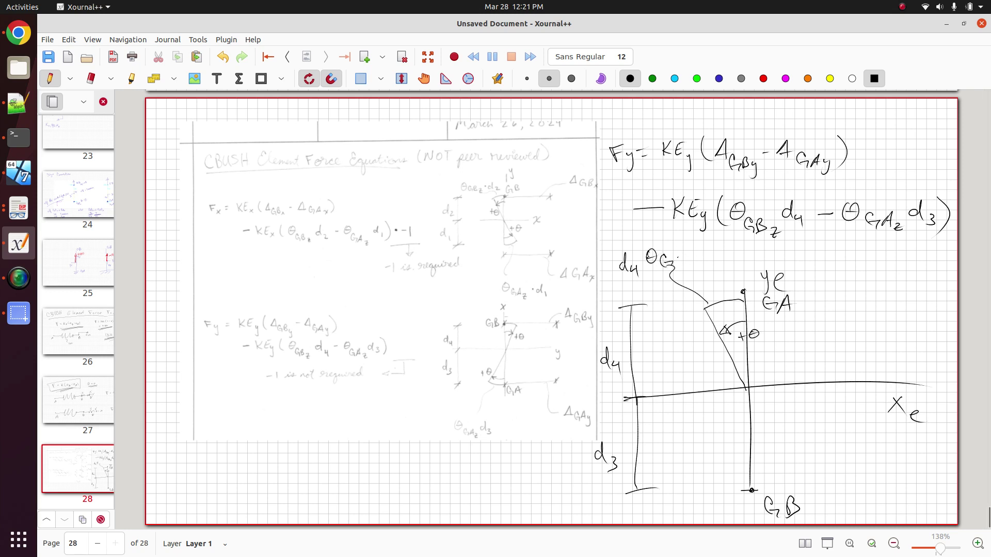
mouse_move(674, 267)
mouse_down()
mouse_move(697, 266)
mouse_move(682, 291)
mouse_move(679, 249)
mouse_move(709, 301)
mouse_up()
mouse_move(750, 490)
mouse_down()
mouse_move(783, 478)
mouse_move(766, 465)
mouse_up()
drag(775, 458, 746, 490)
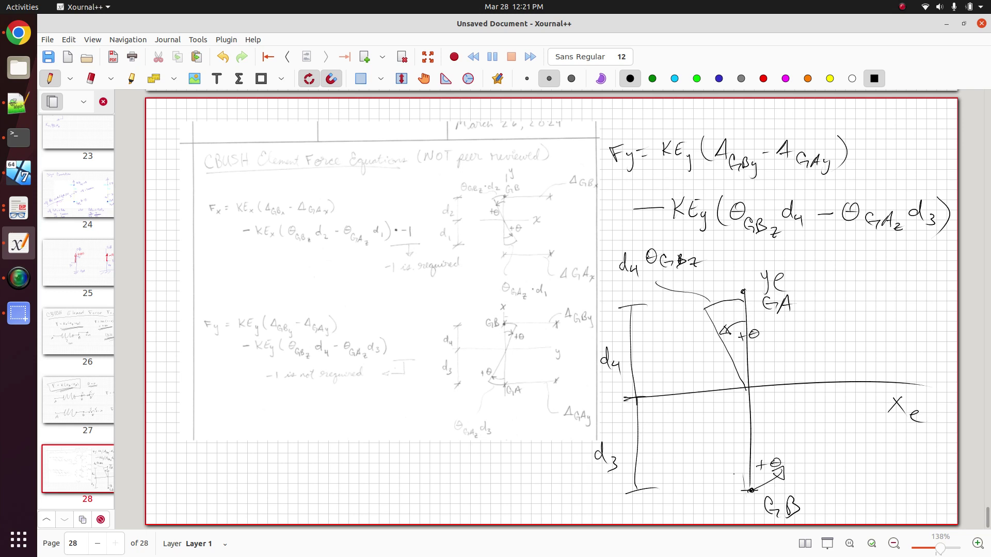
drag(746, 419, 755, 491)
- Draw the lower arc arrow from GB and label it θGAz·d3
mouse_move(754, 489)
mouse_down()
mouse_move(816, 434)
mouse_move(845, 488)
mouse_move(856, 498)
mouse_move(869, 481)
mouse_up()
drag(852, 489, 868, 488)
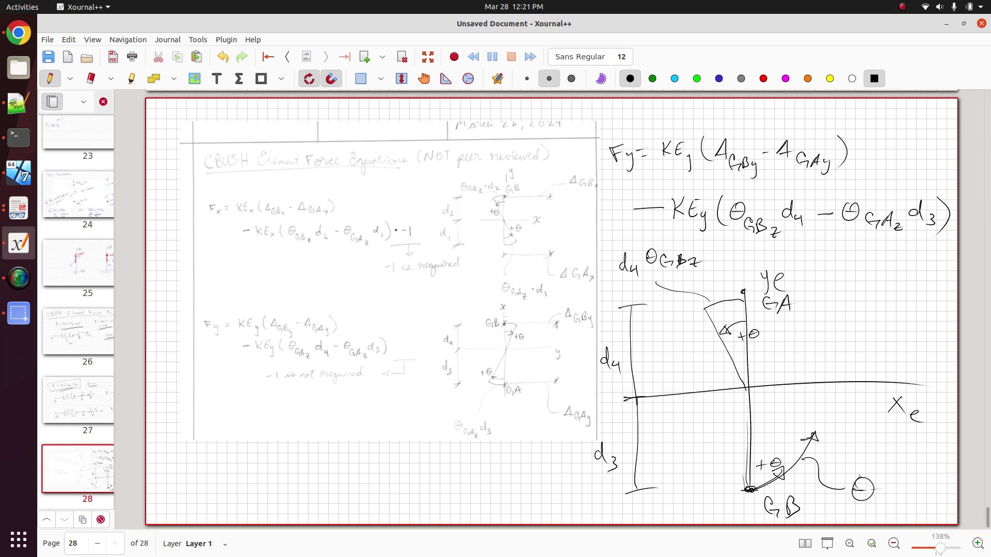
mouse_move(882, 498)
mouse_down()
mouse_move(877, 512)
mouse_move(890, 506)
mouse_up()
mouse_move(889, 515)
mouse_down()
mouse_move(894, 502)
mouse_move(899, 516)
mouse_move(918, 519)
mouse_up()
drag(929, 484, 935, 506)
- Erase the stray underline and double-underline the Fy = KEy(ΔGBy − ΔGAy) line
drag(679, 241, 955, 261)
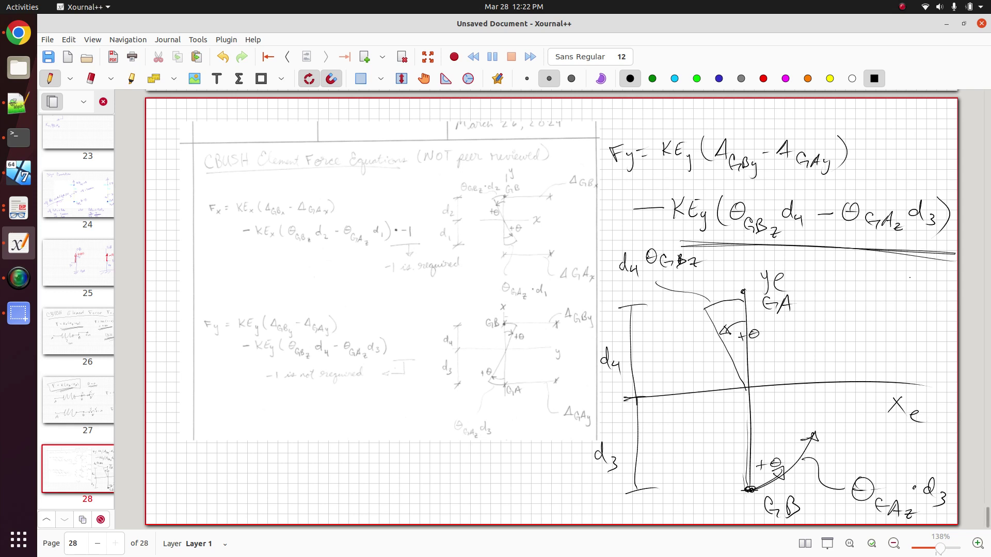
click(862, 251)
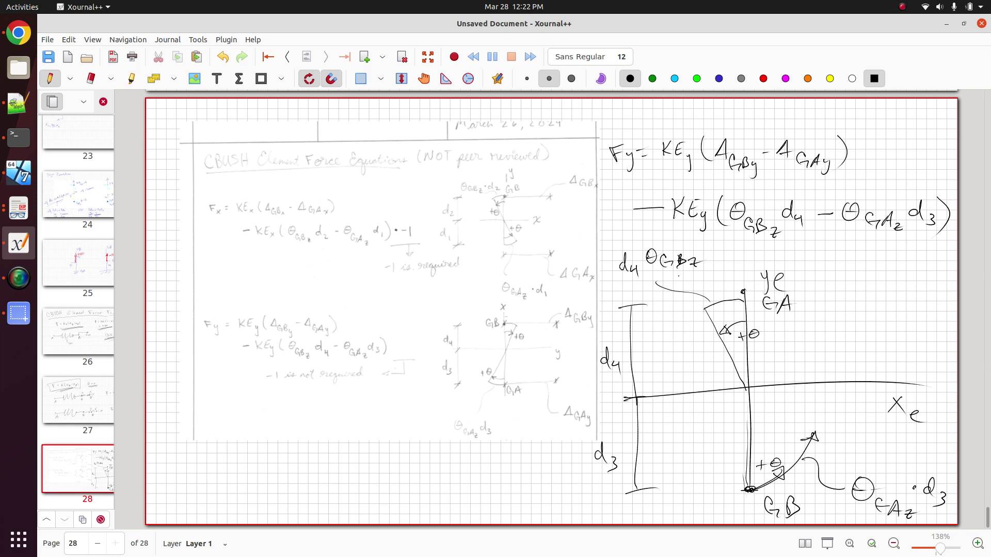
drag(641, 187, 876, 179)
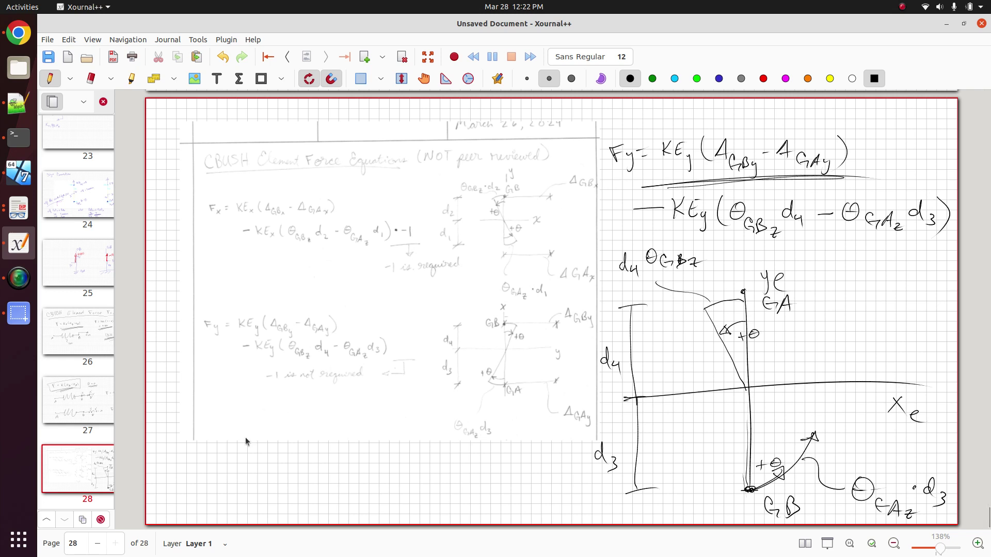
- Duplicate page 28 as page 29 and erase its handwritten Fy equation and sketch strokes
right_click(77, 495)
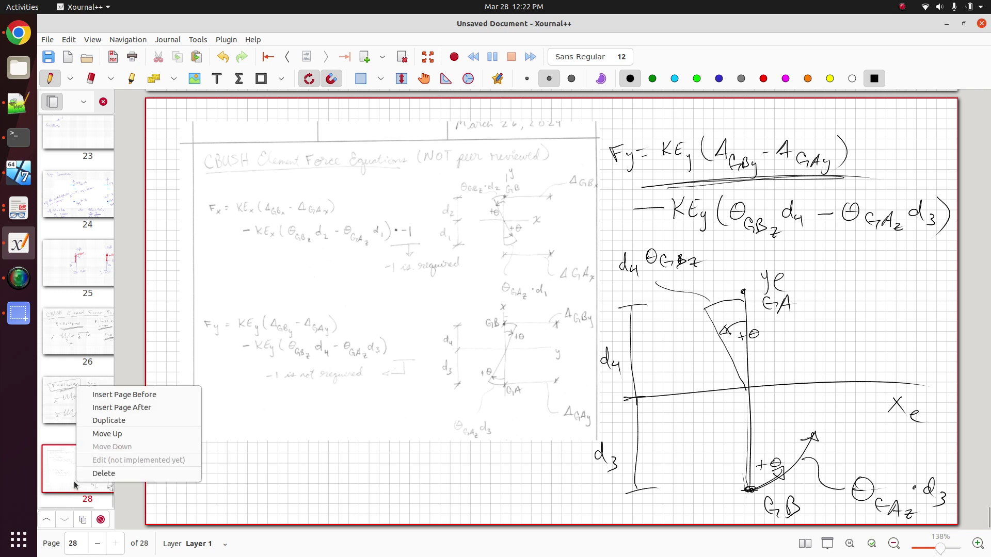
click(154, 422)
key(ctrl+shift+e)
drag(847, 155, 679, 123)
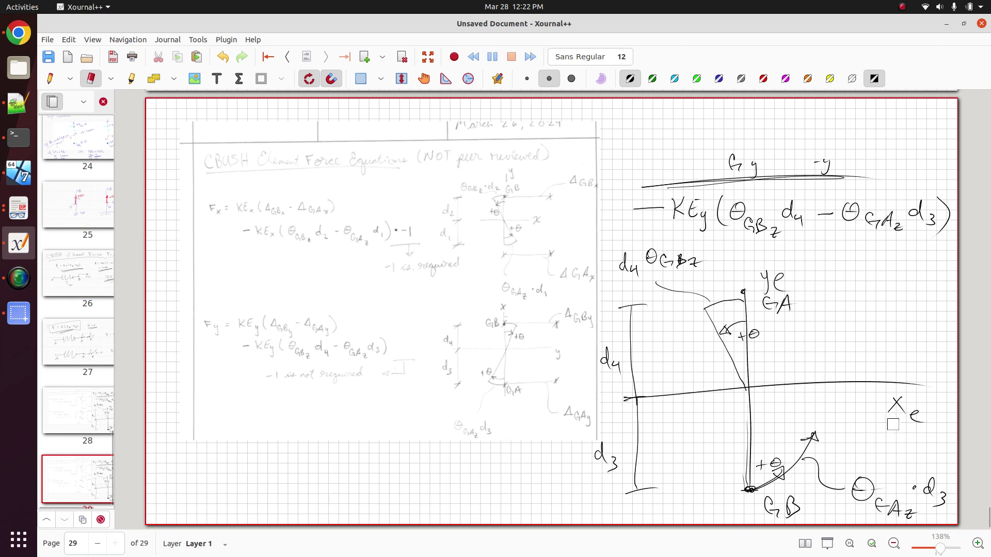
drag(897, 394, 635, 309)
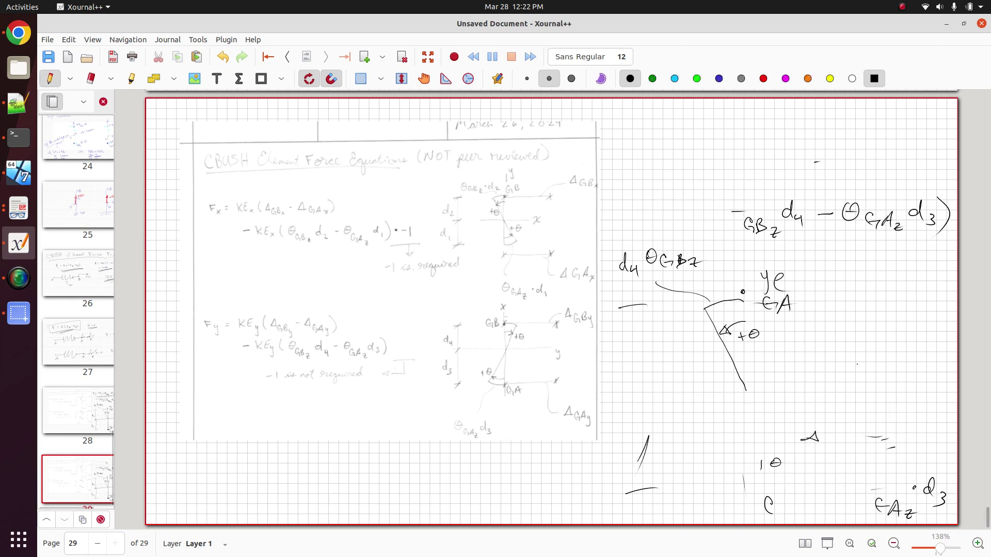
click(50, 78)
click(90, 79)
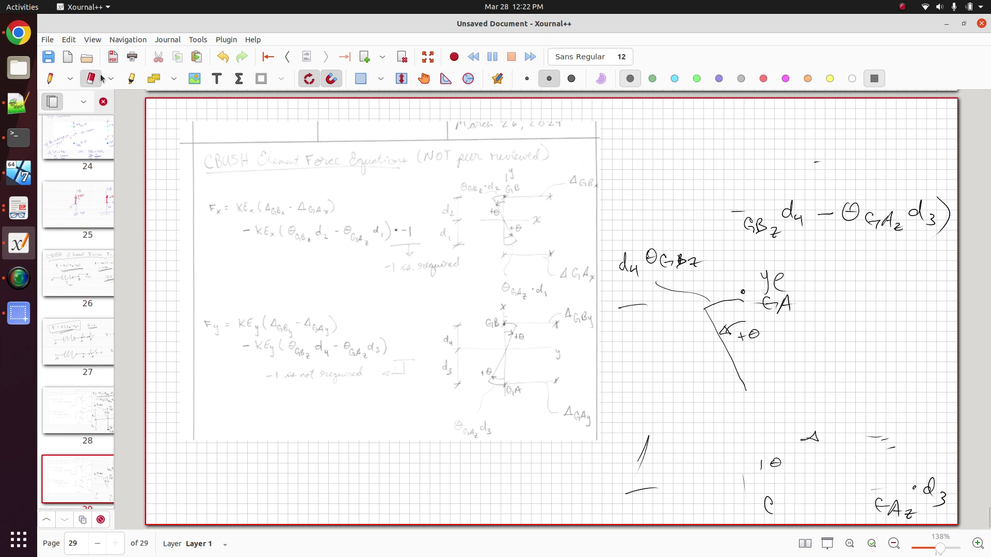
mouse_move(804, 241)
mouse_down()
mouse_move(733, 222)
mouse_move(862, 206)
mouse_move(798, 245)
mouse_move(786, 176)
mouse_move(817, 174)
mouse_move(600, 273)
mouse_move(697, 255)
mouse_move(634, 305)
mouse_move(741, 298)
mouse_move(776, 269)
mouse_move(769, 247)
mouse_move(728, 371)
mouse_move(744, 320)
mouse_move(617, 459)
mouse_move(814, 503)
mouse_move(788, 448)
mouse_move(904, 447)
mouse_move(906, 505)
mouse_move(919, 496)
mouse_move(887, 488)
mouse_move(941, 483)
mouse_move(907, 450)
mouse_move(931, 364)
mouse_move(893, 230)
mouse_up()
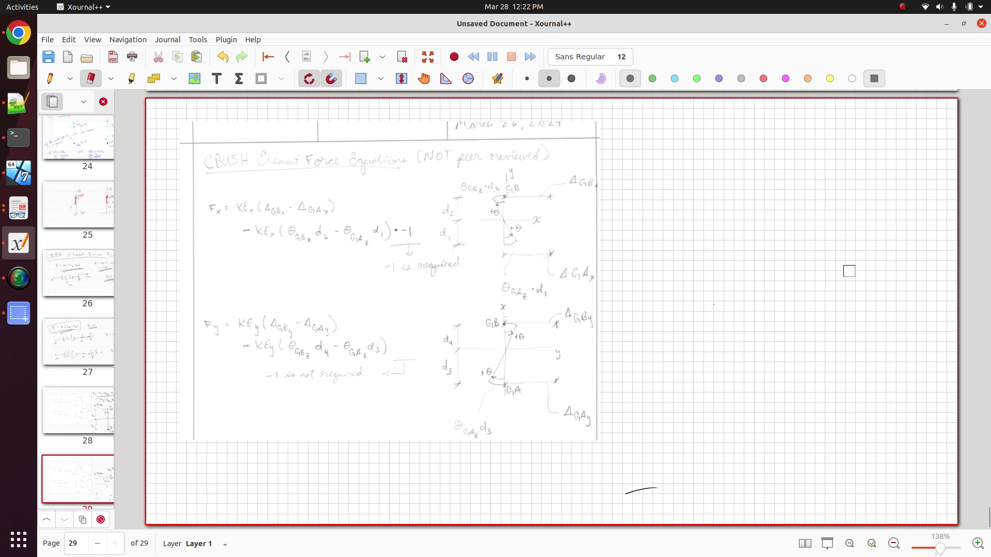
- Draw a vertical element with nodes labelled GA and GB
click(53, 80)
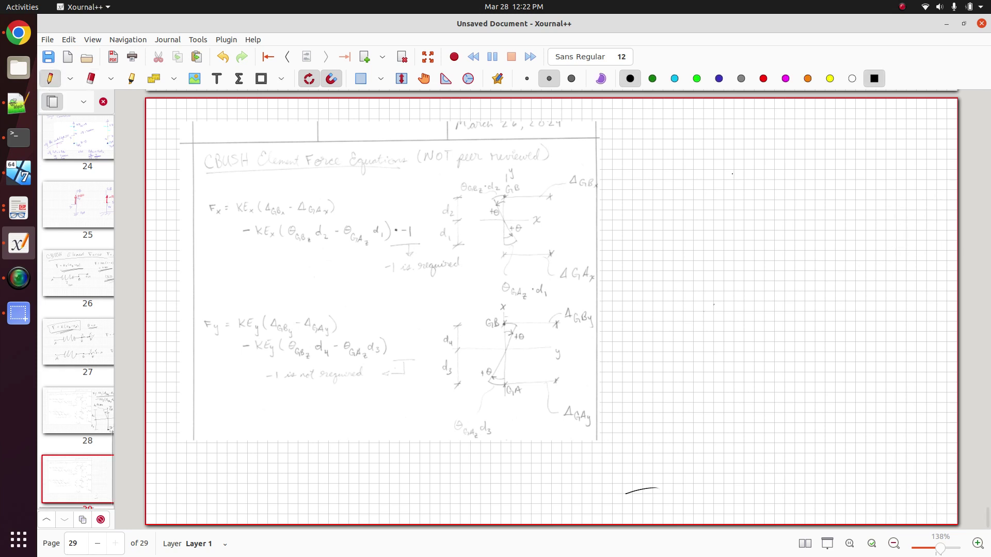
drag(743, 164, 739, 259)
click(742, 201)
drag(739, 259, 768, 284)
mouse_move(777, 269)
mouse_down()
mouse_move(774, 281)
mouse_move(788, 272)
mouse_up()
mouse_move(774, 151)
mouse_down()
mouse_move(772, 164)
mouse_move(783, 165)
mouse_up()
drag(783, 148, 783, 169)
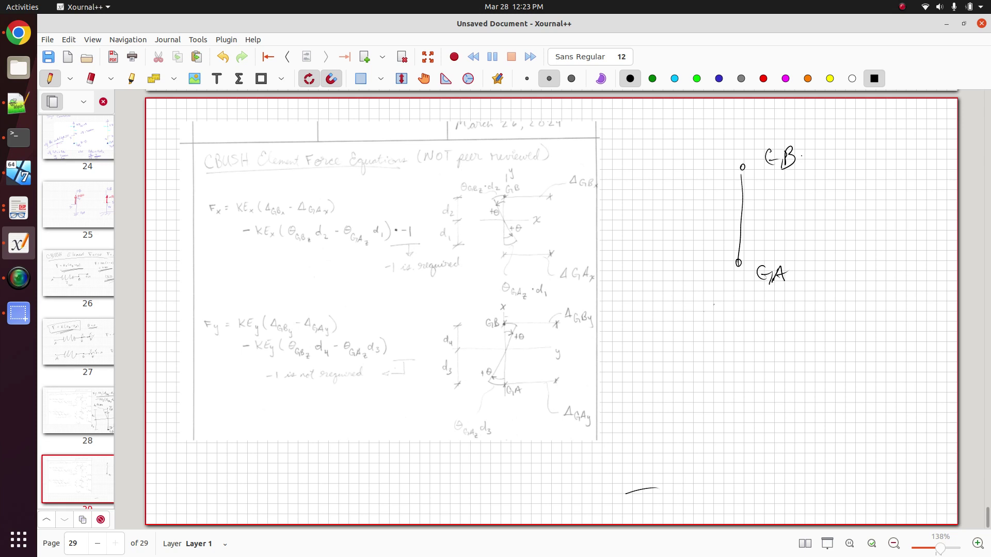
- Write T <1,0,0> and R <0,0,+.7> beside GB and 0,0 beside GA
click(847, 124)
mouse_move(833, 119)
mouse_down()
mouse_move(836, 131)
mouse_move(873, 119)
mouse_up()
drag(887, 126, 908, 132)
click(845, 154)
mouse_move(836, 145)
mouse_down()
mouse_move(836, 156)
mouse_move(876, 144)
mouse_up()
drag(885, 150, 927, 152)
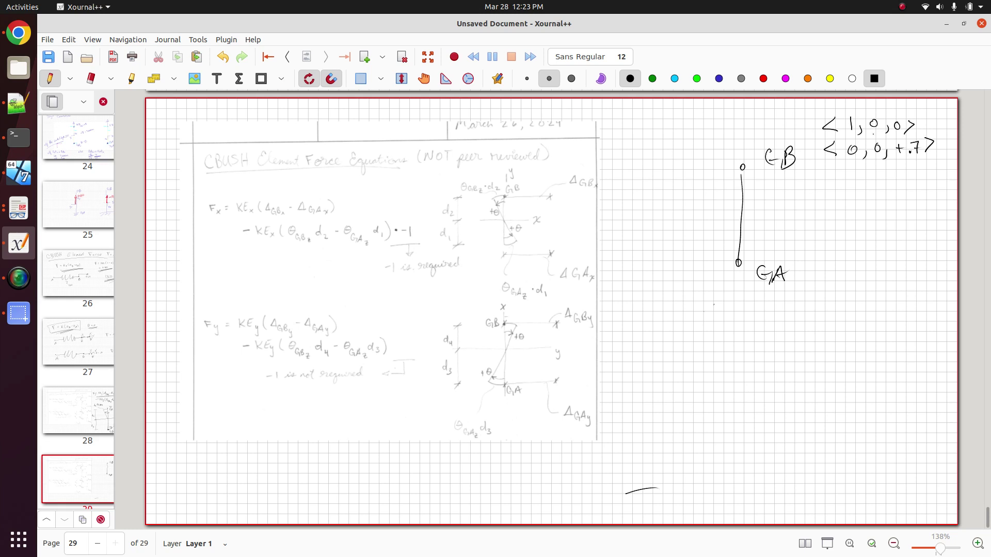
drag(803, 121, 815, 121)
drag(809, 120, 820, 154)
mouse_move(832, 257)
mouse_down()
mouse_move(845, 268)
mouse_move(859, 258)
mouse_up()
- Sketch the xe and ye axes beside the element and an arrow from GB
mouse_move(736, 196)
mouse_down()
mouse_move(735, 220)
mouse_move(724, 201)
mouse_up()
mouse_move(725, 190)
mouse_down()
mouse_move(719, 201)
mouse_move(730, 201)
mouse_move(730, 221)
mouse_move(695, 244)
mouse_move(708, 241)
mouse_up()
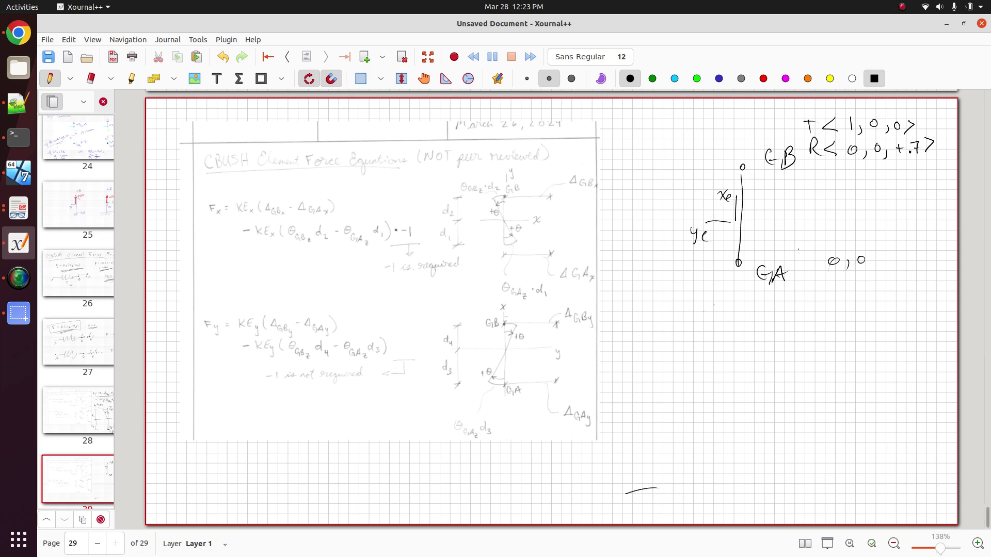
drag(727, 223, 735, 221)
drag(765, 175, 840, 169)
mouse_move(822, 167)
mouse_down()
mouse_move(820, 178)
mouse_move(850, 187)
mouse_up()
drag(844, 181, 857, 178)
drag(864, 172, 863, 184)
click(863, 192)
- Write element-frame vectors T <0,-1,0>e and R <0,0,.7>e, erasing leftover stray marks
mouse_move(818, 196)
mouse_down()
mouse_move(803, 209)
mouse_move(824, 211)
mouse_move(837, 197)
mouse_move(846, 215)
mouse_move(872, 203)
mouse_move(889, 215)
mouse_up()
drag(908, 203, 942, 223)
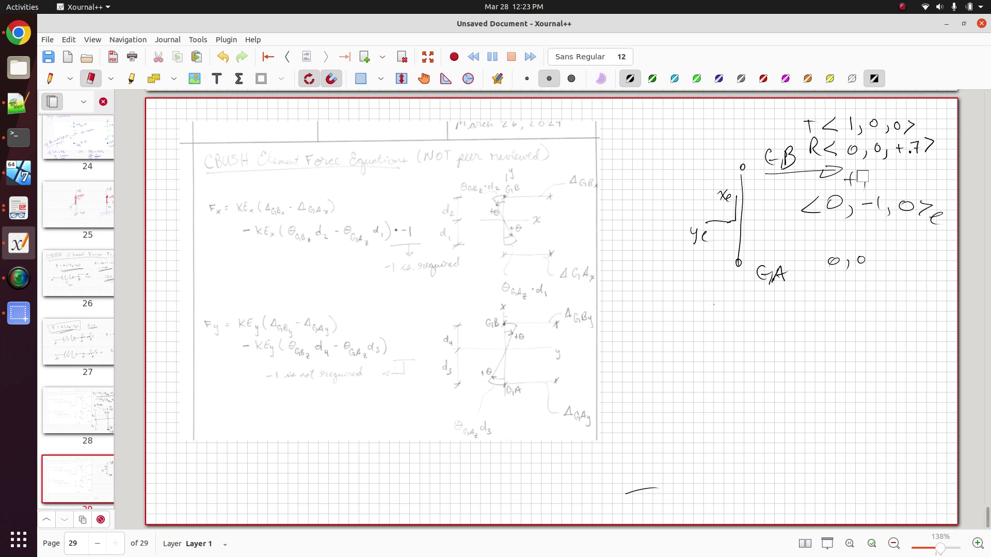
drag(856, 178, 766, 173)
drag(860, 173, 866, 184)
mouse_move(762, 203)
mouse_down()
mouse_move(762, 219)
mouse_move(778, 205)
mouse_move(765, 242)
mouse_up()
mouse_move(766, 228)
mouse_down()
mouse_move(780, 241)
mouse_move(835, 232)
mouse_move(848, 245)
mouse_up()
drag(872, 231, 876, 230)
mouse_move(880, 234)
mouse_down()
mouse_move(904, 244)
mouse_move(912, 236)
mouse_move(912, 250)
mouse_move(934, 252)
mouse_move(927, 248)
mouse_move(923, 261)
mouse_up()
click(923, 245)
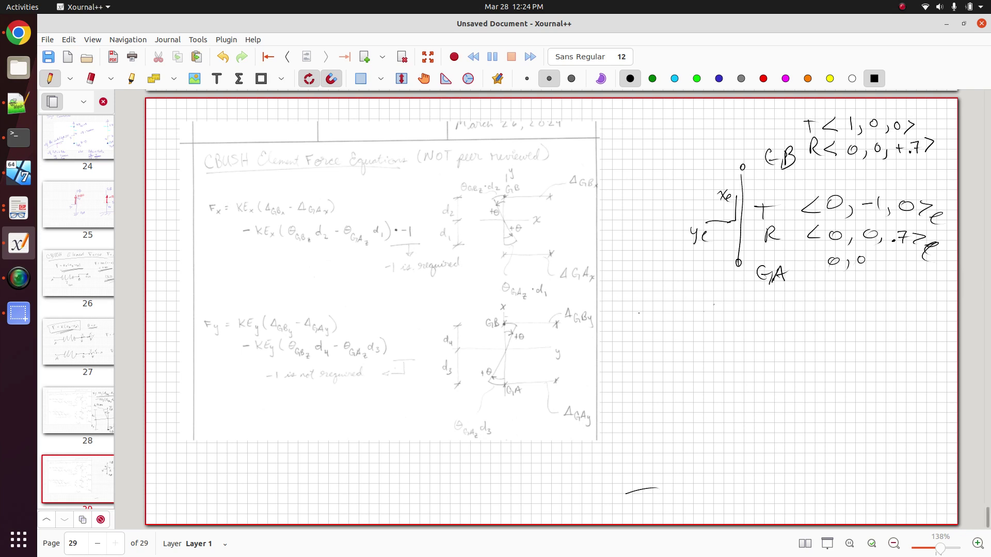
drag(627, 493, 639, 487)
- Write the stiffness Key = 100 on page 29
mouse_move(629, 286)
mouse_down()
mouse_move(630, 304)
mouse_move(660, 311)
mouse_move(687, 296)
mouse_up()
mouse_move(677, 301)
mouse_down()
mouse_move(688, 300)
mouse_move(654, 302)
mouse_move(711, 294)
mouse_up()
drag(727, 295, 726, 295)
mouse_move(310, 310)
mouse_down()
mouse_move(196, 330)
mouse_move(289, 268)
mouse_up()
click(266, 303)
- Substitute into Fy, writing 100(-1-0) − 100(.7 below Key = 100
drag(645, 336, 643, 351)
drag(654, 338, 688, 352)
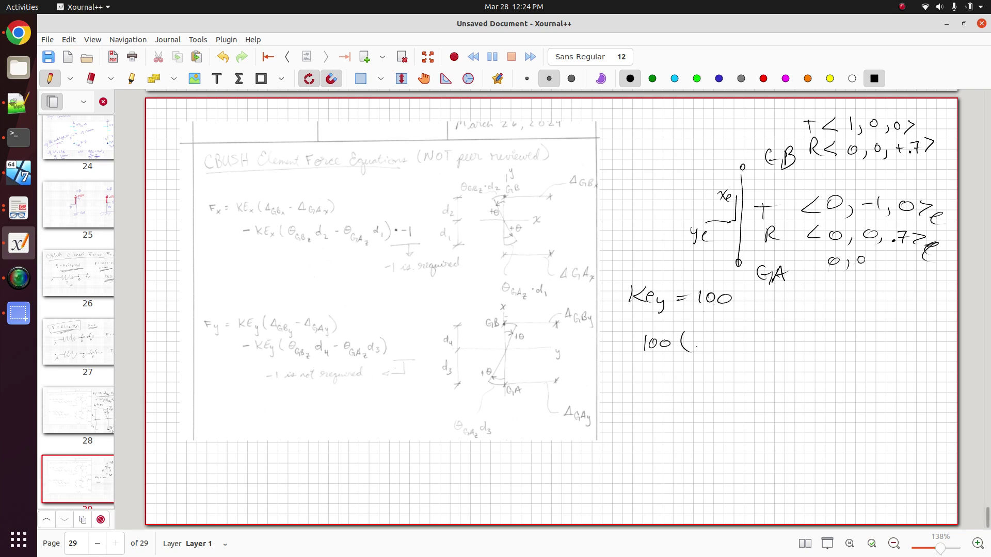
mouse_move(690, 346)
mouse_down()
mouse_move(706, 355)
mouse_move(739, 346)
mouse_up()
mouse_move(747, 342)
mouse_down()
mouse_move(740, 352)
mouse_move(748, 342)
mouse_move(754, 359)
mouse_up()
mouse_move(651, 382)
mouse_down()
mouse_move(680, 394)
mouse_move(690, 382)
mouse_up()
drag(704, 383, 730, 401)
drag(896, 250, 904, 250)
click(736, 396)
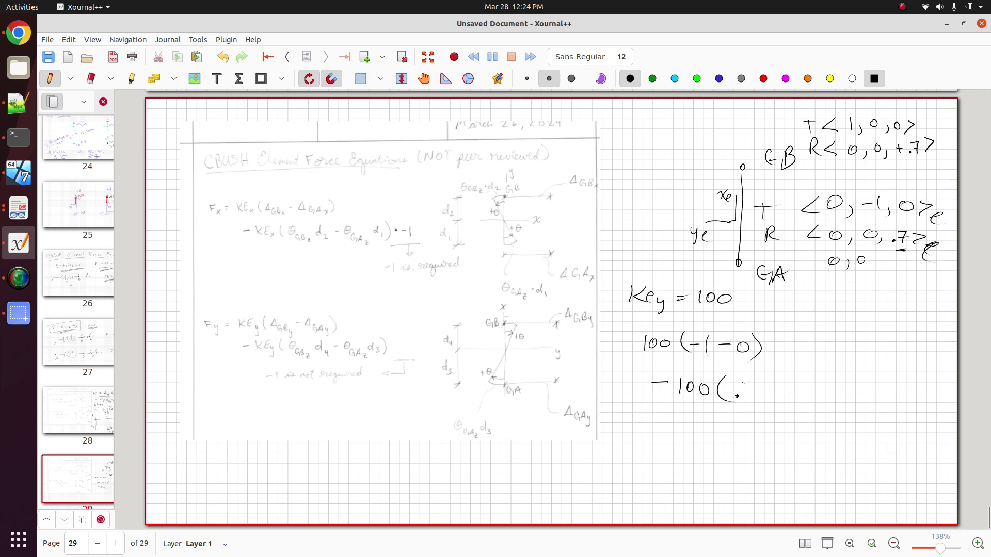
drag(744, 383, 749, 399)
- Draw an upward arrow labelled +.5 and continue the rotation term with (0.5
mouse_move(627, 159)
mouse_down()
mouse_move(630, 214)
mouse_move(634, 171)
mouse_move(645, 195)
mouse_move(659, 192)
mouse_up()
click(654, 191)
drag(661, 178, 669, 176)
mouse_move(771, 385)
mouse_down()
mouse_move(770, 396)
mouse_move(798, 401)
mouse_move(766, 392)
mouse_move(769, 401)
mouse_move(778, 388)
mouse_move(792, 398)
mouse_up()
click(776, 398)
- Write the 0.5 offset, close its bracket, and draw a downward offset arrow
click(787, 397)
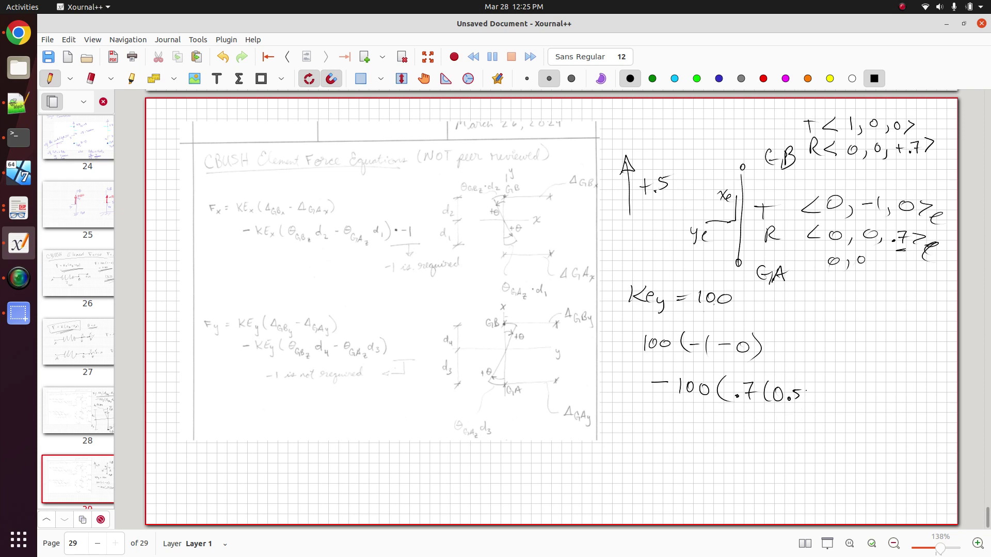
mouse_move(806, 380)
mouse_down()
mouse_move(814, 404)
mouse_move(867, 386)
mouse_up()
mouse_move(631, 227)
mouse_down()
mouse_move(630, 266)
mouse_move(642, 256)
mouse_up()
click(658, 249)
drag(644, 247, 661, 250)
- Label the arrow −.5, finish the term with −0(−0.5), and close both brackets
mouse_move(894, 383)
mouse_down()
mouse_move(888, 406)
mouse_move(913, 399)
mouse_move(903, 396)
mouse_move(910, 391)
mouse_move(937, 405)
mouse_up()
key(ctrl+shift+e)
click(912, 400)
key(ctrl+shift+p)
click(921, 399)
drag(944, 377, 944, 416)
- Write = −138 below the equation and double-underline the result
mouse_move(645, 432)
mouse_down()
mouse_move(663, 431)
mouse_move(669, 442)
mouse_up()
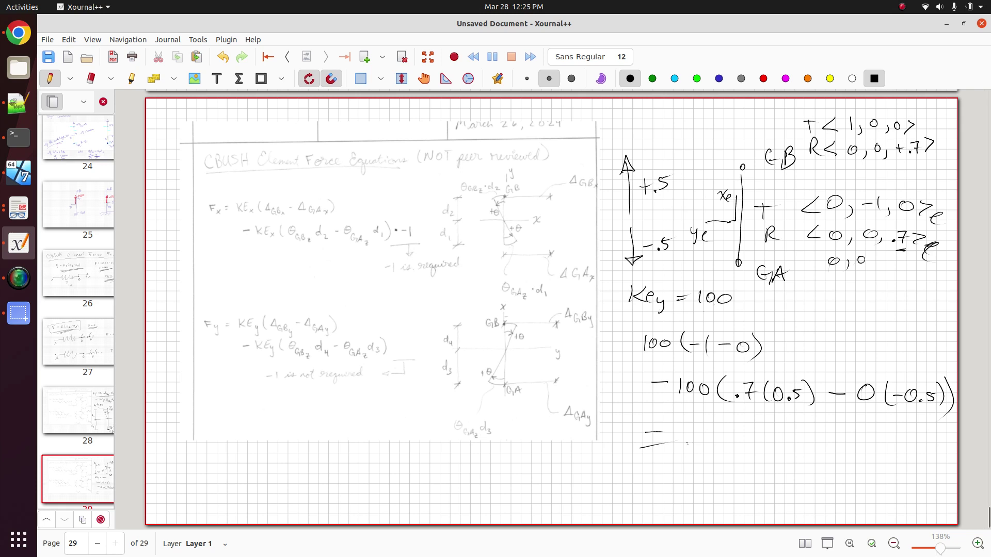
drag(687, 443, 704, 439)
mouse_move(714, 431)
mouse_down()
mouse_move(717, 453)
mouse_move(759, 438)
mouse_up()
drag(688, 475, 793, 471)
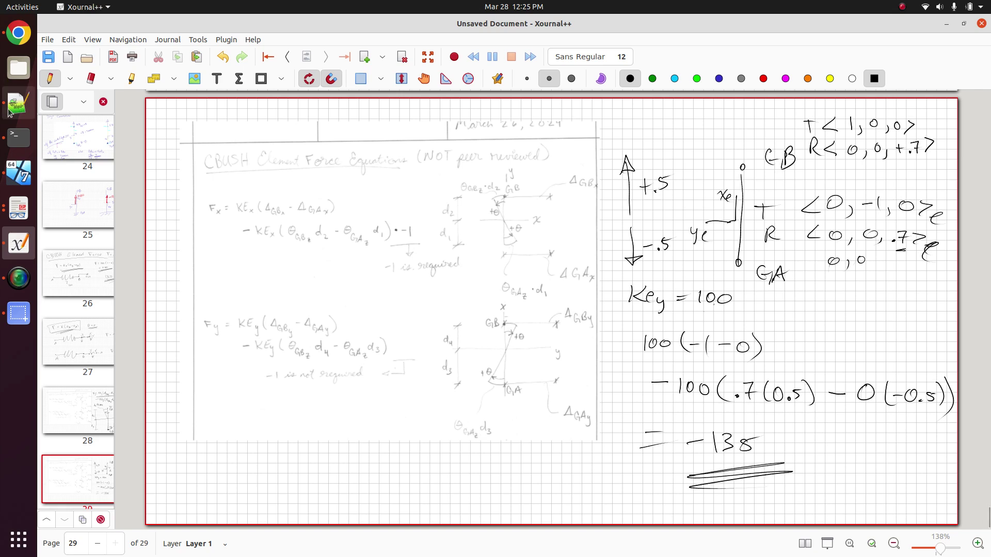
- In model.f06, select element 1's FORCE-Y value -1.350000E+02 in the bush forces table
click(18, 173)
click(412, 408)
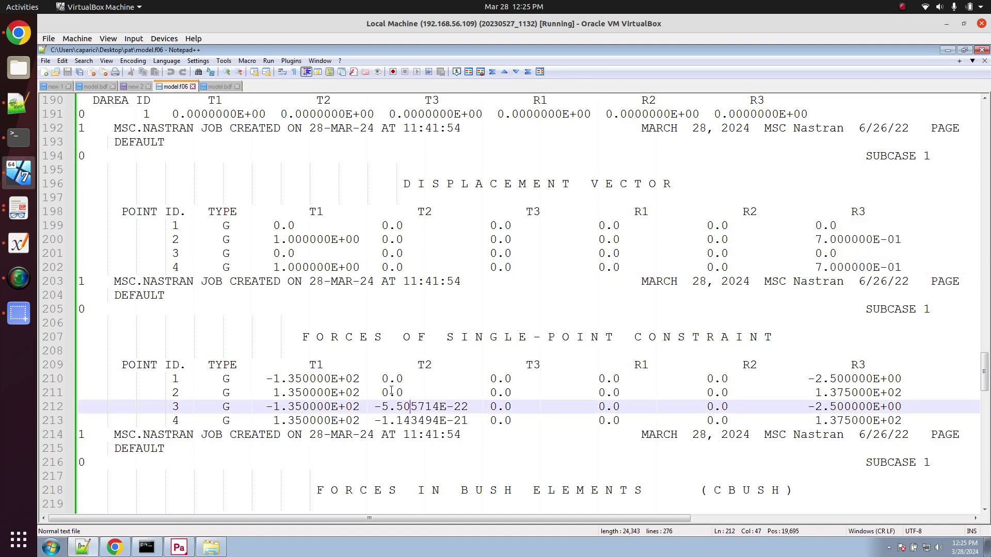
scroll(342, 338, down, 6)
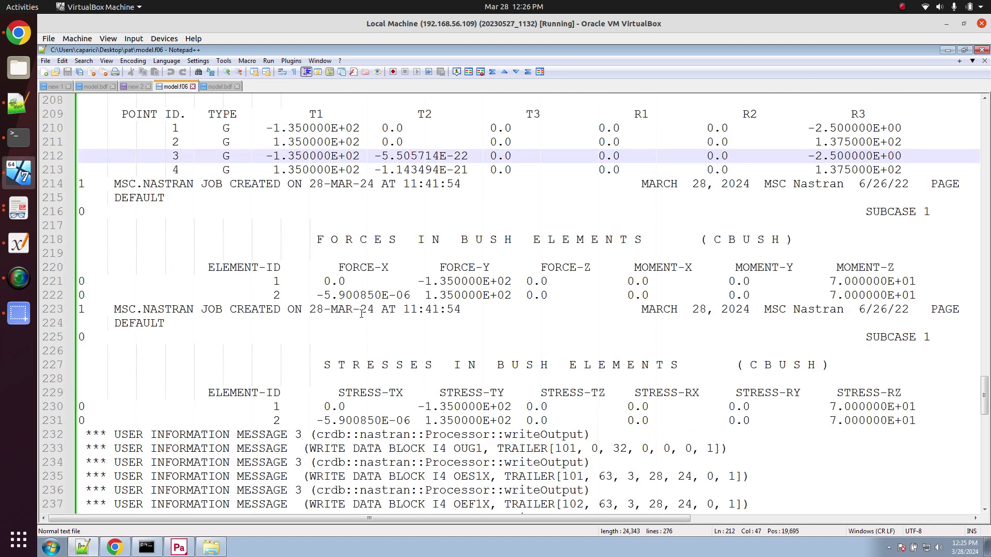
drag(418, 281, 512, 285)
scroll(512, 285, up, 4)
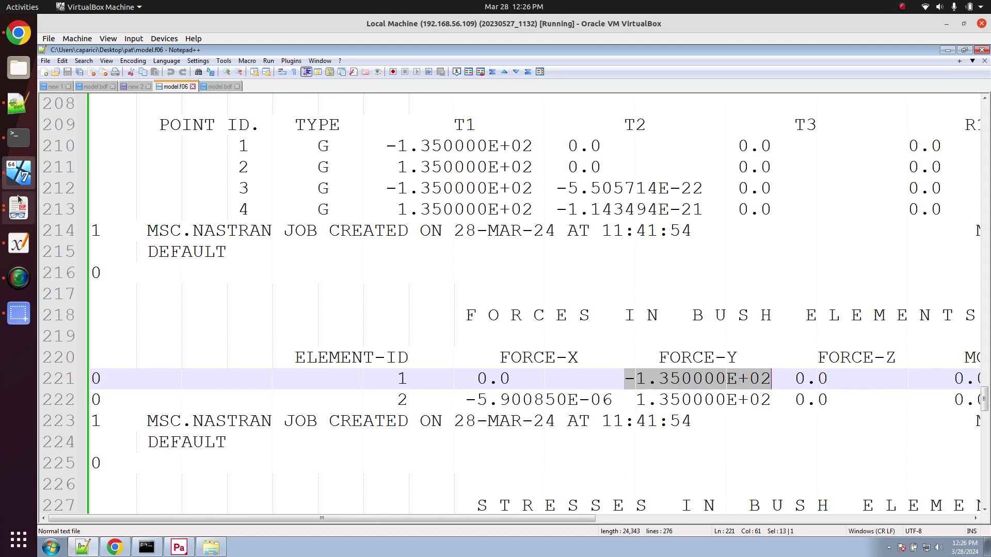
- Glance at the img2.pdf force equations note before returning to the notes
click(22, 228)
click(22, 223)
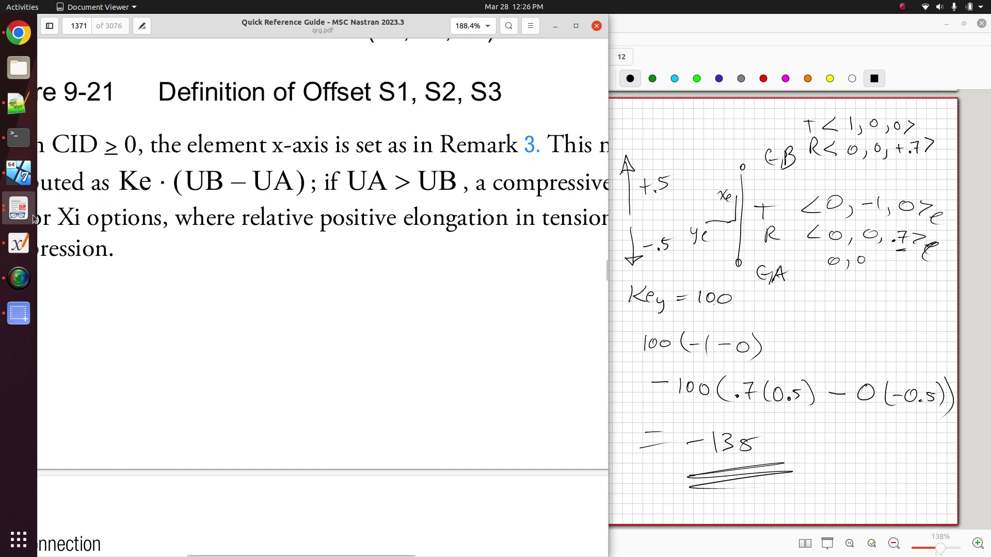
click(21, 216)
click(128, 181)
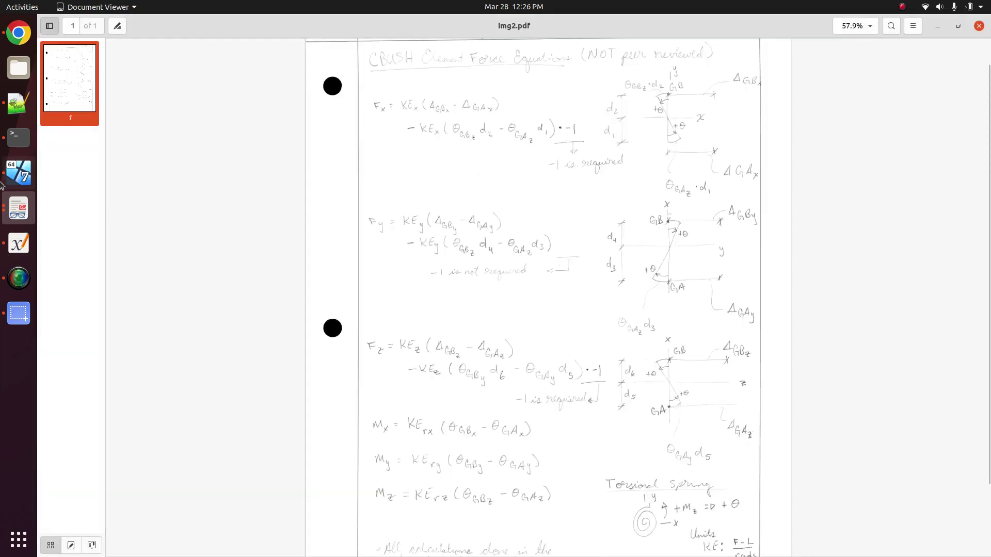
click(19, 173)
- On page 29, draw an outline around the scanned Fx and Fy equations
key(alt+Tab)
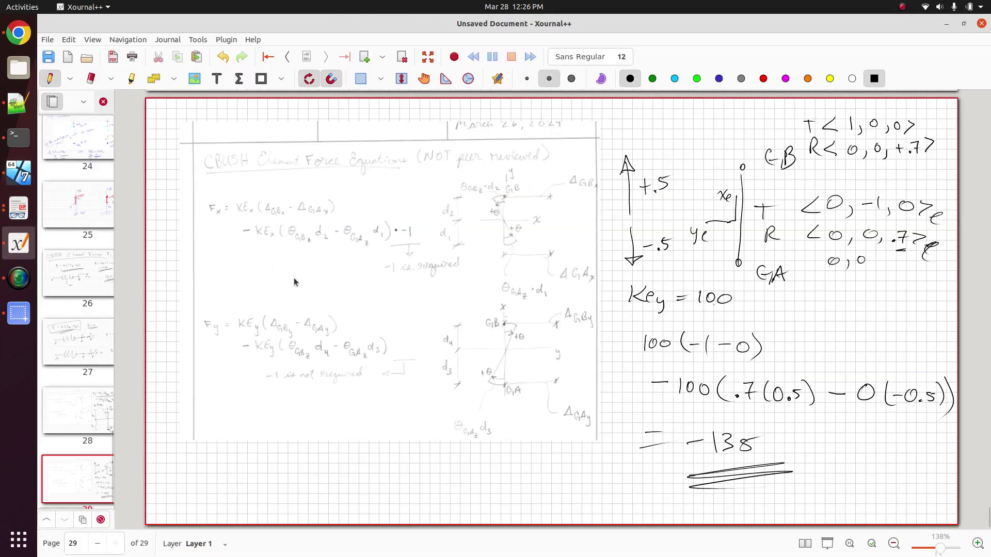
drag(184, 200, 192, 441)
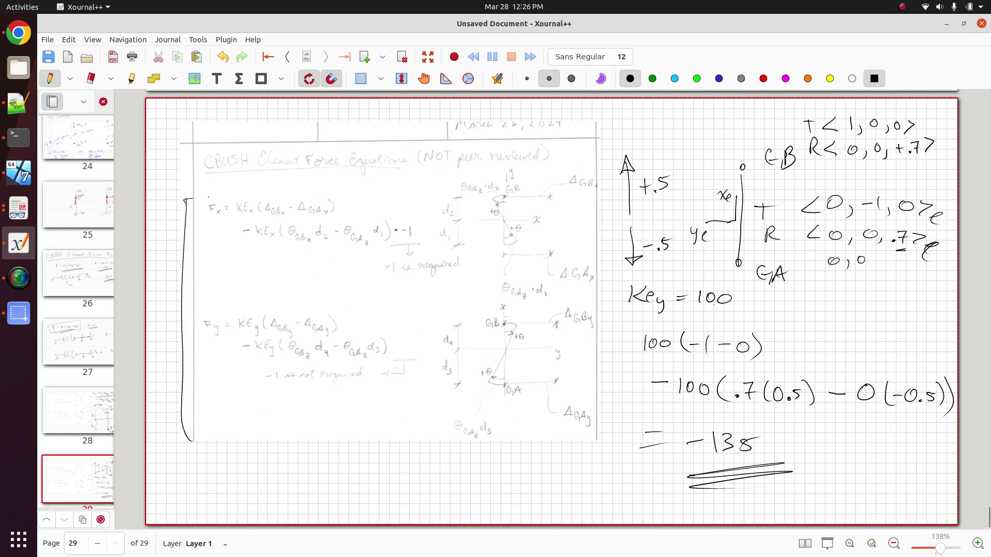
mouse_move(184, 199)
mouse_down()
mouse_move(395, 193)
mouse_move(422, 374)
mouse_move(223, 411)
mouse_up()
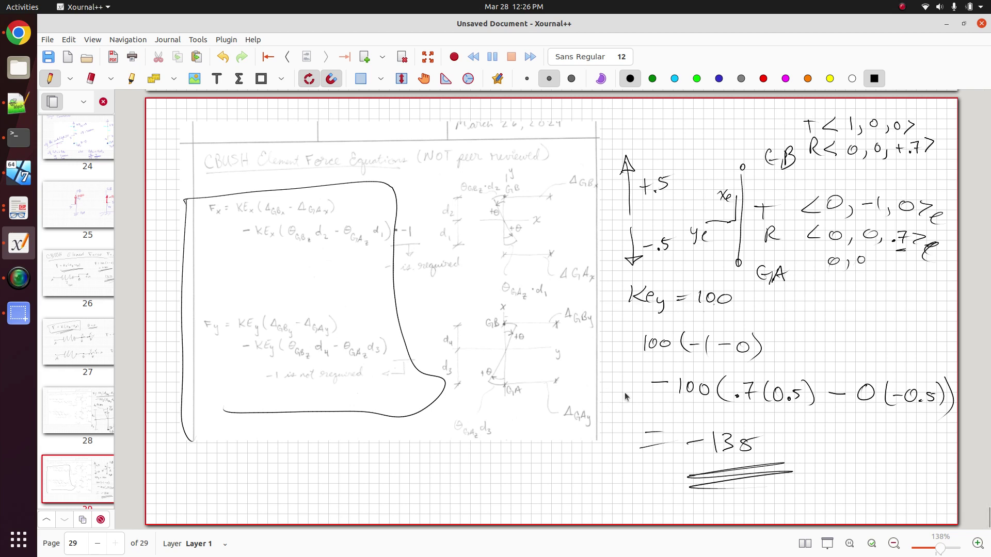
- Try several loops around the lower Fy diagram, erasing each attempt
mouse_move(428, 384)
mouse_down()
mouse_move(542, 309)
mouse_move(640, 362)
mouse_move(454, 372)
mouse_up()
key(ctrl+shift+e)
click(565, 458)
key(ctrl+shift+p)
mouse_move(444, 374)
mouse_down()
mouse_move(542, 307)
mouse_move(454, 364)
mouse_move(544, 415)
mouse_up()
key(ctrl+shift+e)
click(544, 418)
key(ctrl+shift+p)
mouse_move(541, 355)
mouse_down()
mouse_move(524, 297)
mouse_move(493, 361)
mouse_up()
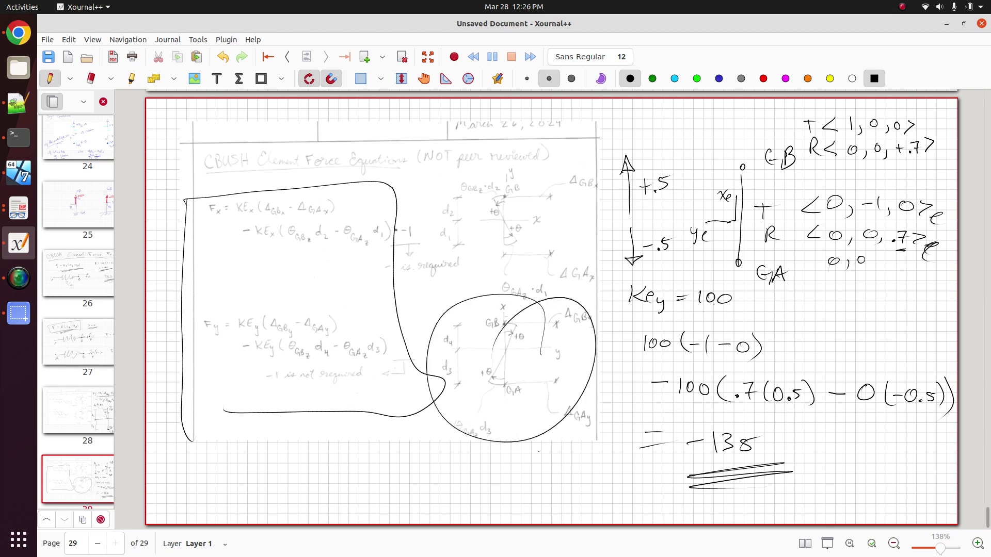
key(ctrl+shift+e)
click(518, 441)
key(ctrl+shift+p)
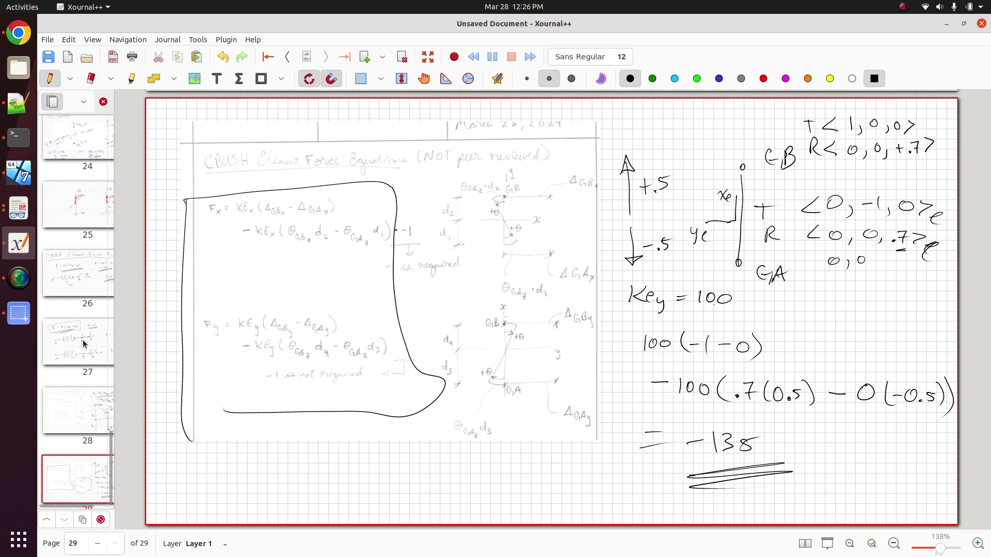
scroll(91, 469, down, 1)
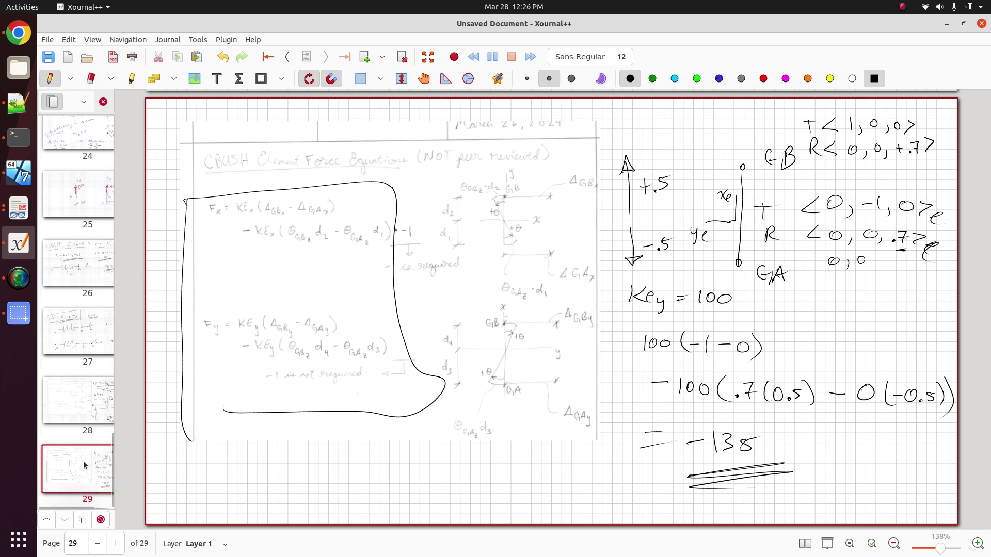
- Insert a new page after page 29 and write the heading '0 Rotations'
right_click(75, 503)
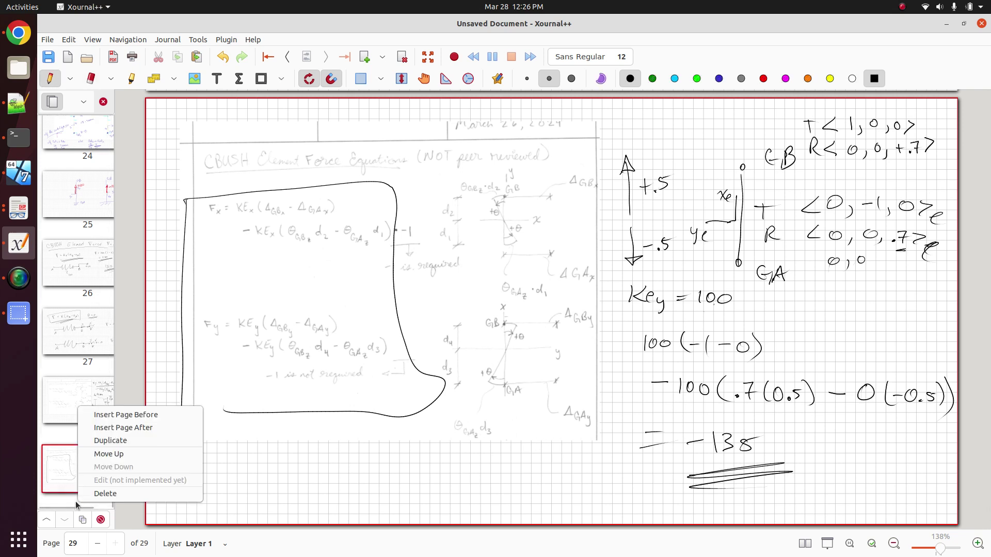
click(114, 432)
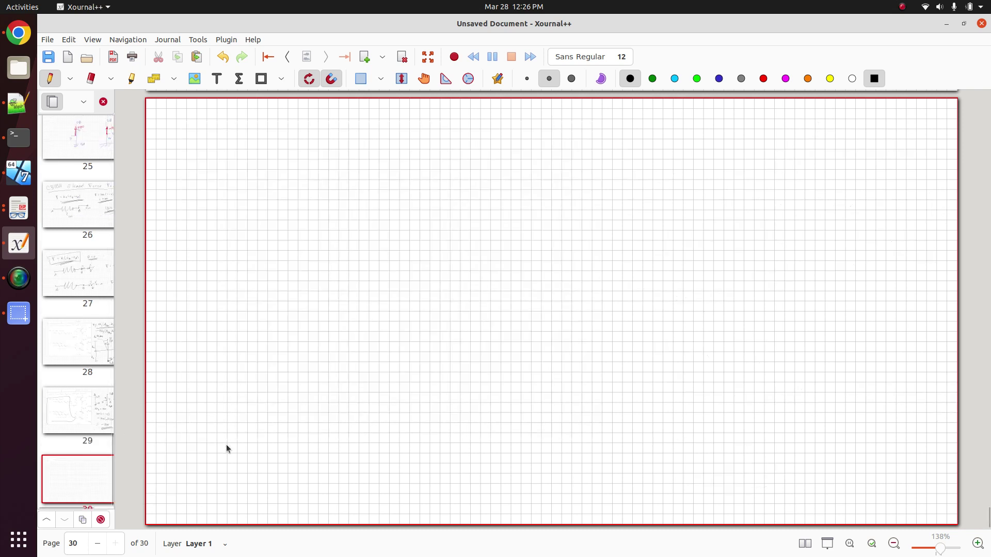
mouse_move(238, 187)
mouse_down()
mouse_move(298, 177)
mouse_move(310, 203)
mouse_move(333, 203)
mouse_move(303, 207)
mouse_up()
key(ctrl+z)
key(ctrl+z)
mouse_move(302, 178)
mouse_down()
mouse_move(323, 210)
mouse_move(334, 194)
mouse_up()
mouse_move(350, 171)
mouse_down()
mouse_move(351, 206)
mouse_move(354, 189)
mouse_up()
drag(367, 191, 381, 196)
drag(373, 188, 394, 197)
drag(403, 191, 419, 201)
- Write F = Ke(uB − ua) below the Rotations heading
drag(357, 250, 365, 276)
mouse_move(351, 252)
mouse_down()
mouse_move(364, 275)
mouse_move(376, 257)
mouse_up()
mouse_move(403, 264)
mouse_down()
mouse_move(455, 239)
mouse_move(455, 263)
mouse_up()
drag(463, 258, 491, 262)
mouse_move(500, 244)
mouse_down()
mouse_move(525, 252)
mouse_move(529, 263)
mouse_move(555, 248)
mouse_up()
drag(561, 242, 575, 254)
drag(584, 255, 593, 270)
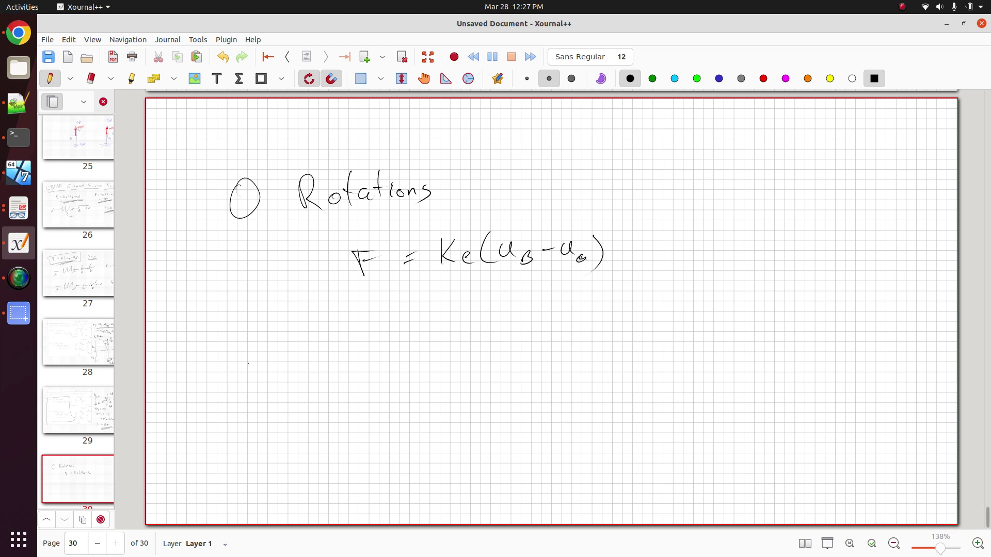
- Write 'else' and start the second equation F = Ke(uB − uA)
drag(228, 338, 252, 352)
drag(256, 340, 267, 350)
mouse_move(287, 340)
mouse_down()
mouse_move(296, 336)
mouse_move(302, 354)
mouse_up()
drag(349, 378, 354, 403)
mouse_move(343, 380)
mouse_down()
mouse_move(353, 403)
mouse_move(357, 385)
mouse_move(407, 384)
mouse_up()
drag(391, 396, 426, 398)
drag(432, 375, 441, 398)
mouse_move(442, 395)
mouse_down()
mouse_move(496, 407)
mouse_move(510, 384)
mouse_move(513, 406)
mouse_move(528, 411)
mouse_up()
click(558, 400)
mouse_move(527, 395)
mouse_down()
mouse_move(540, 409)
mouse_move(587, 390)
mouse_move(612, 413)
mouse_move(657, 397)
mouse_move(701, 402)
mouse_up()
- Add the rotation term − Ke(θB·dB − θA·dA) to the second equation
mouse_move(733, 372)
mouse_down()
mouse_move(723, 401)
mouse_move(738, 411)
mouse_move(743, 389)
mouse_move(772, 410)
mouse_up()
drag(763, 405, 774, 405)
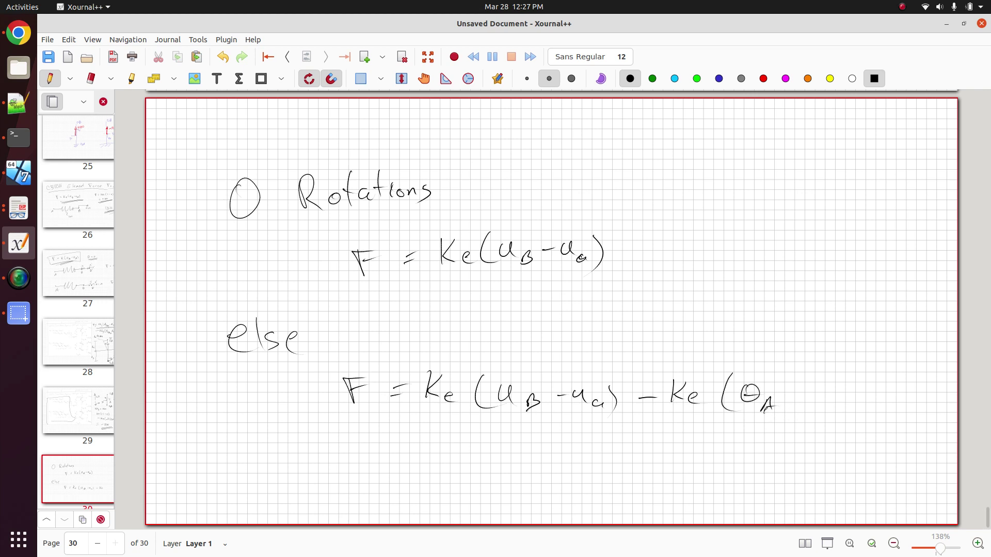
key(ctrl+z)
key(ctrl+z)
key(ctrl+z)
mouse_move(762, 402)
mouse_down()
mouse_move(764, 414)
mouse_move(800, 401)
mouse_move(806, 413)
mouse_move(843, 394)
mouse_up()
mouse_move(865, 386)
mouse_down()
mouse_move(866, 399)
mouse_move(867, 384)
mouse_up()
mouse_move(856, 391)
mouse_down()
mouse_move(874, 390)
mouse_move(884, 412)
mouse_up()
mouse_move(876, 406)
mouse_down()
mouse_move(914, 400)
mouse_move(924, 411)
mouse_up()
click(900, 394)
drag(916, 407, 932, 416)
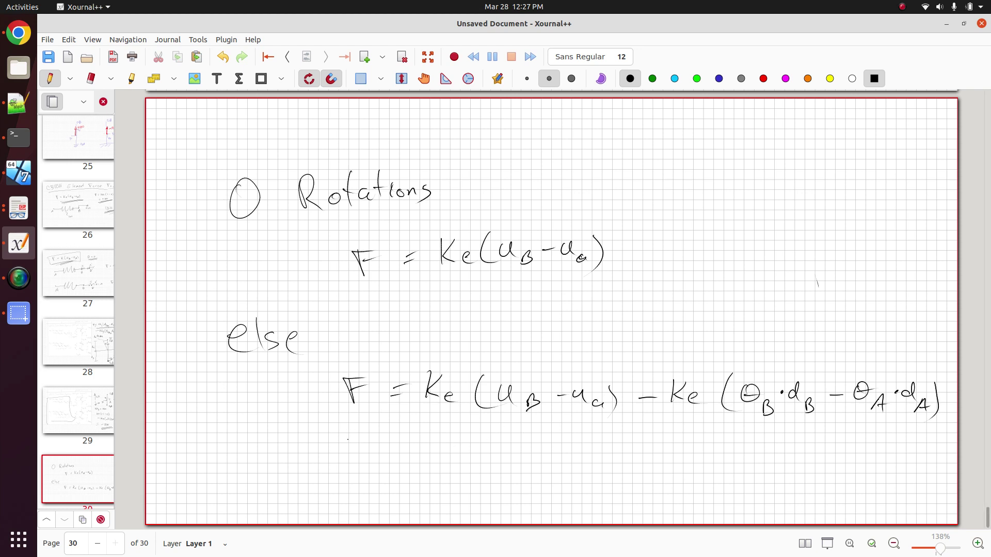
- Bracket the rotation term and label it 'Arc length'
mouse_move(325, 436)
mouse_down()
mouse_move(842, 480)
mouse_move(955, 471)
mouse_up()
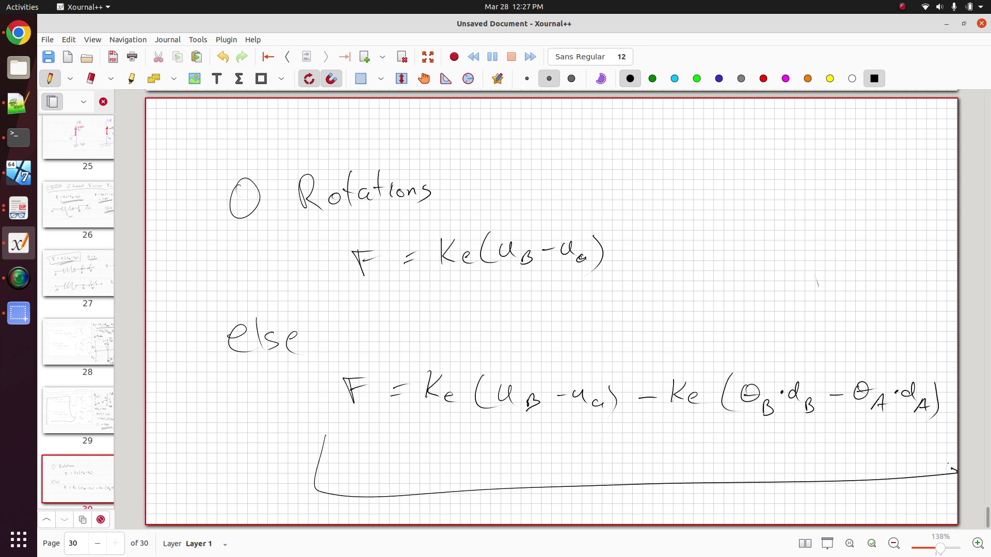
click(555, 483)
mouse_move(656, 425)
mouse_down()
mouse_move(806, 452)
mouse_move(956, 443)
mouse_move(934, 460)
mouse_up()
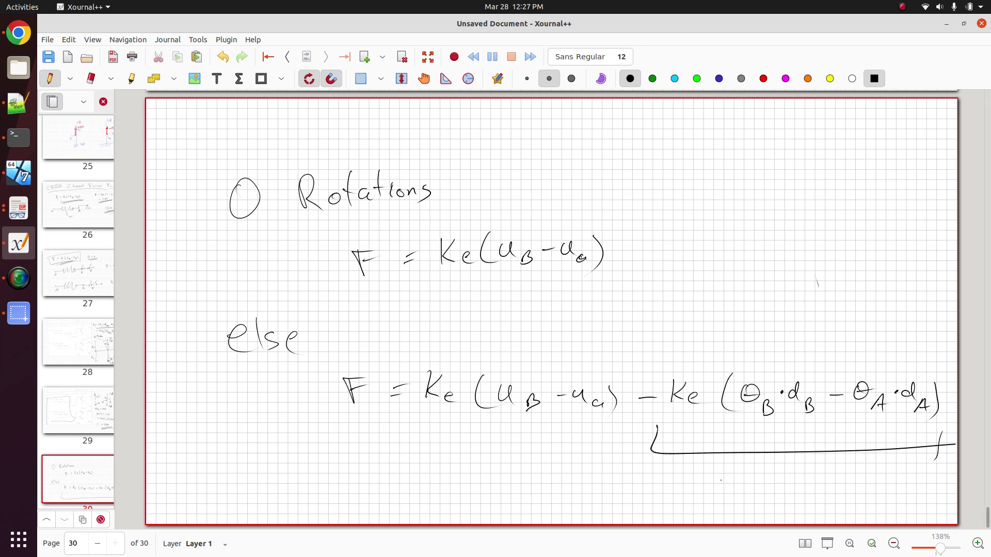
drag(703, 498, 716, 500)
drag(708, 488, 794, 490)
mouse_move(796, 492)
mouse_down()
mouse_move(806, 490)
mouse_move(808, 504)
mouse_up()
drag(824, 467, 825, 491)
mouse_move(831, 469)
mouse_down()
mouse_move(841, 490)
mouse_move(842, 481)
mouse_up()
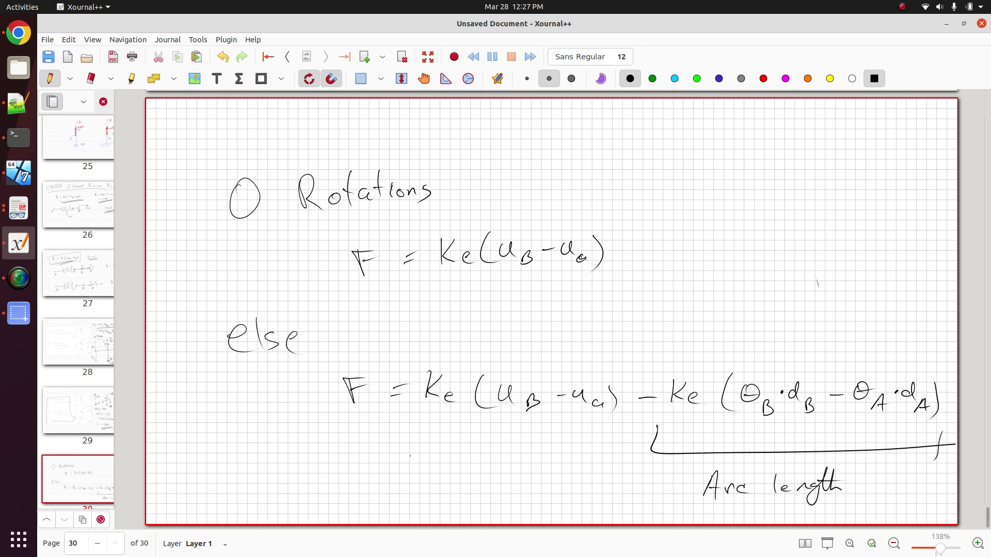
drag(403, 464, 727, 454)
- Erase the stray lines and bracket under the page 30 formula
key(ctrl+shift+e)
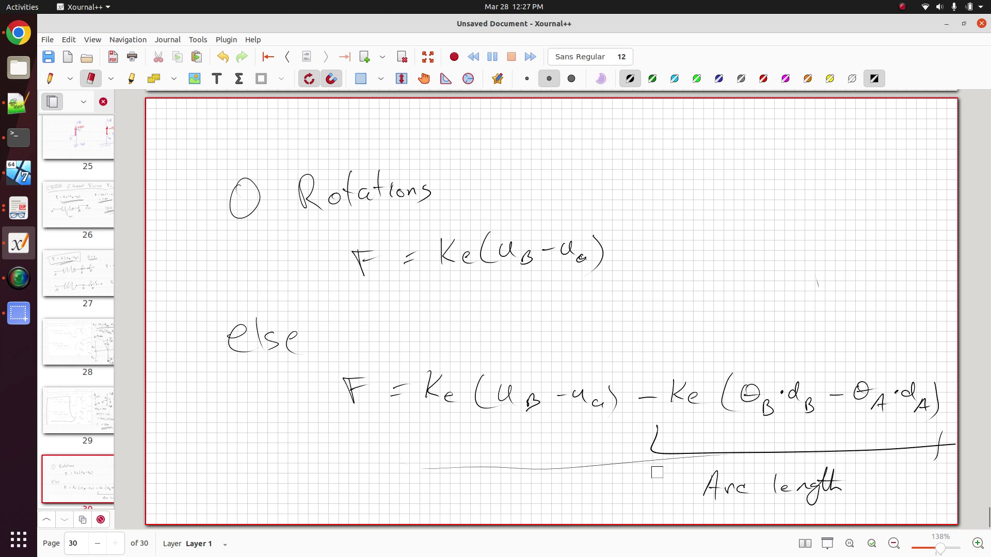
click(640, 464)
key(ctrl+shift+p)
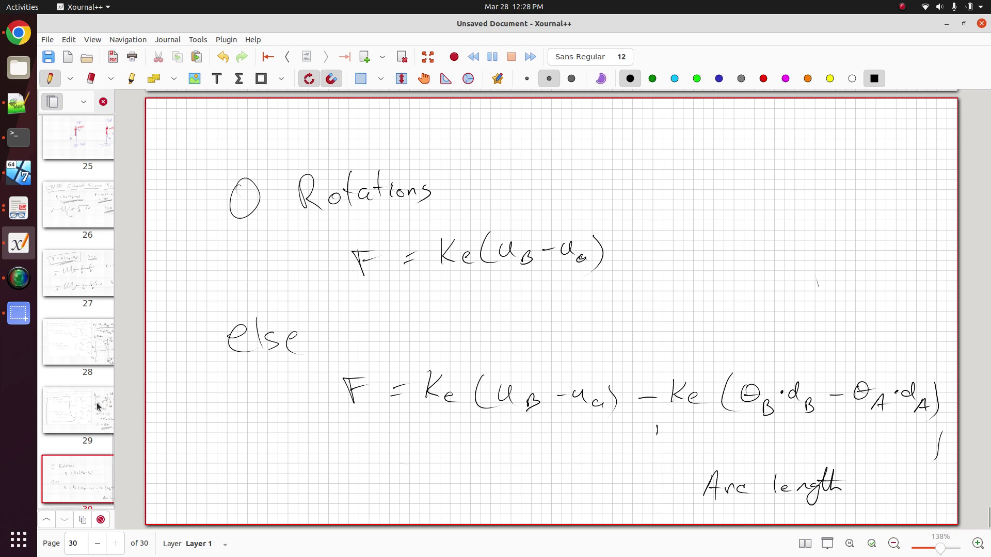
- Briefly review page 29, undoing a trial loop, then return to page 30
click(98, 406)
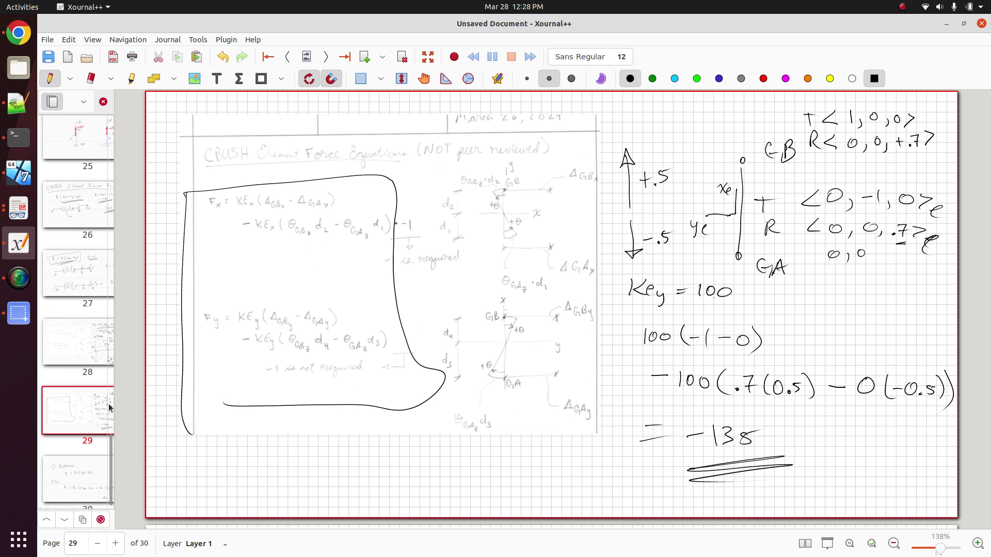
mouse_move(551, 292)
mouse_down()
mouse_move(452, 304)
mouse_move(433, 370)
mouse_up()
key(ctrl+z)
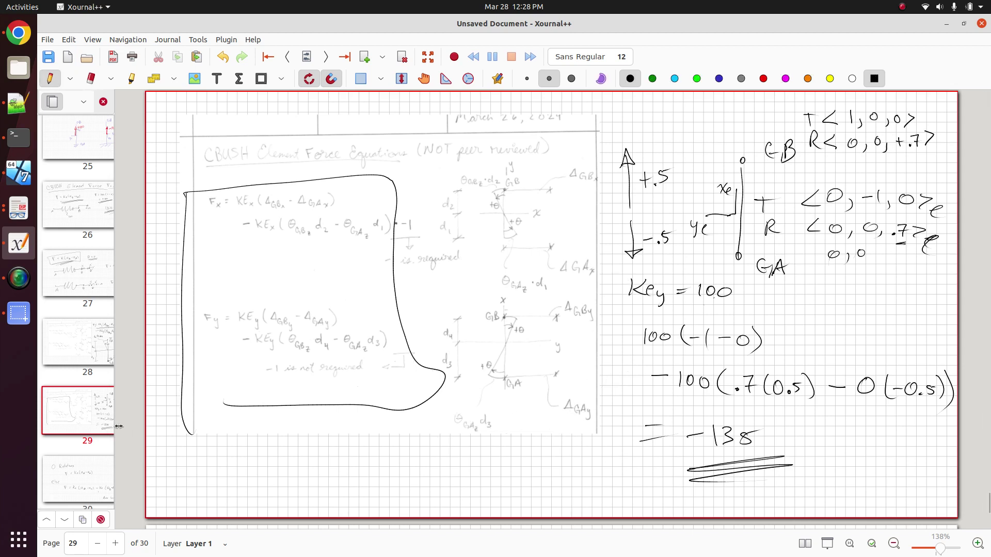
scroll(88, 454, down, 1)
click(89, 467)
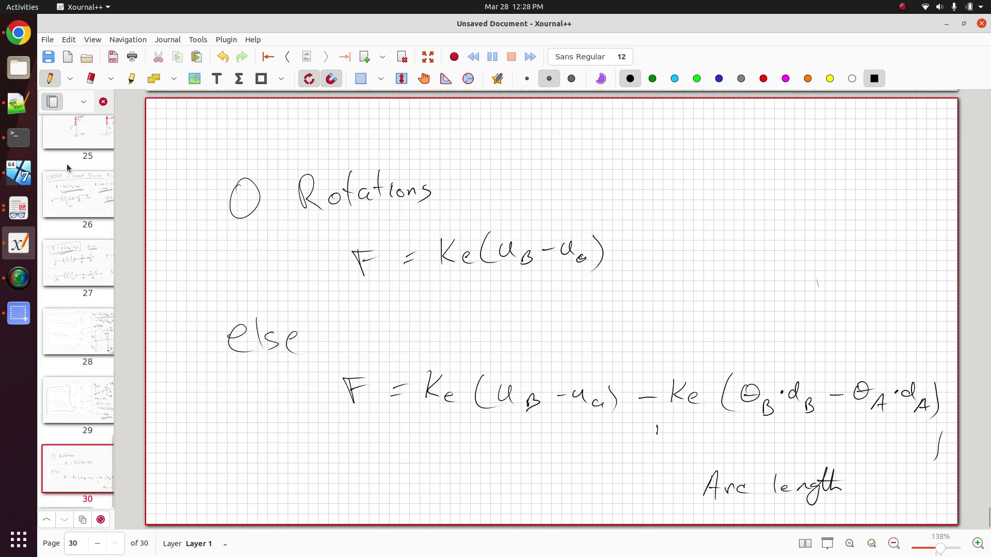
- Copy the contact e-mail line from new 1 and paste it into a new tab, new 2
click(18, 104)
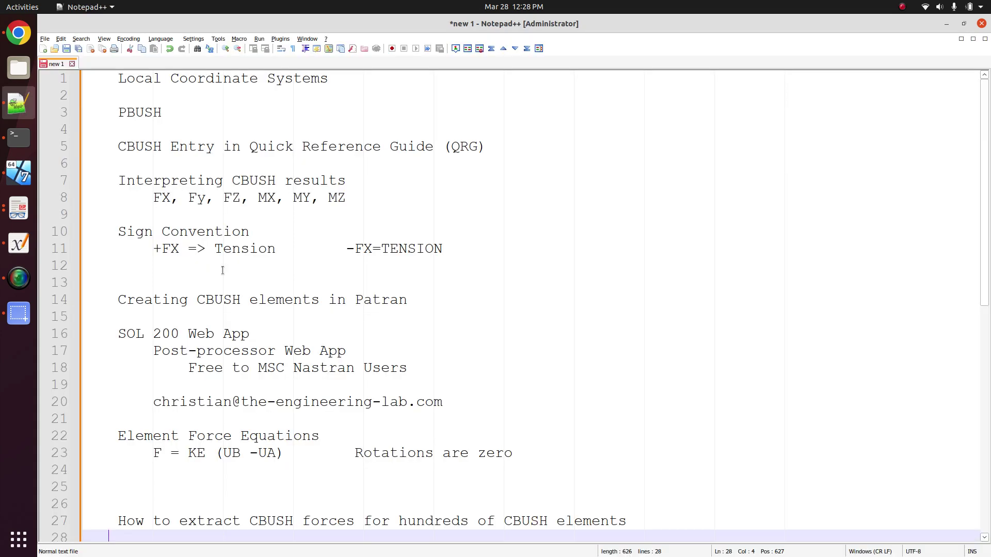
triple_click(247, 394)
key(ctrl+c)
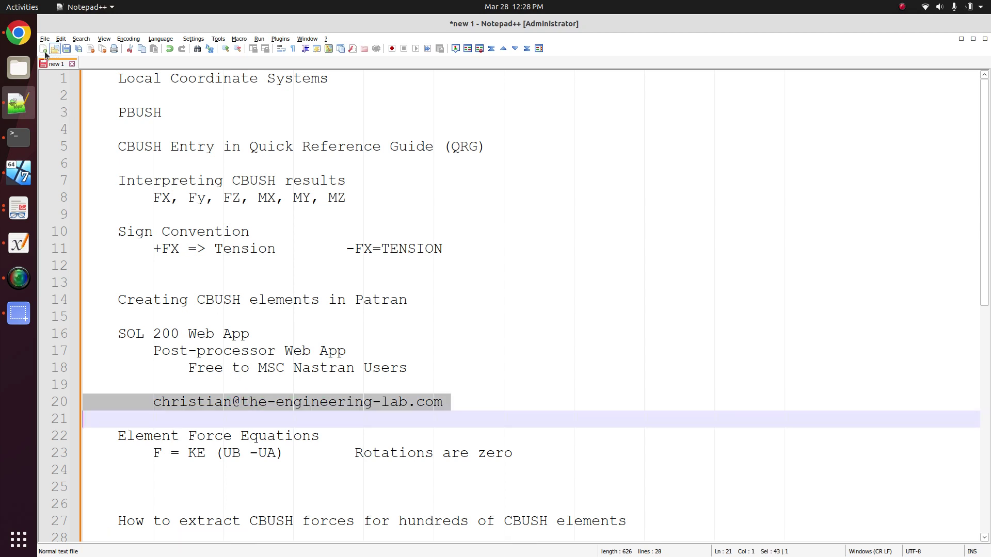
click(44, 51)
key(ctrl+v)
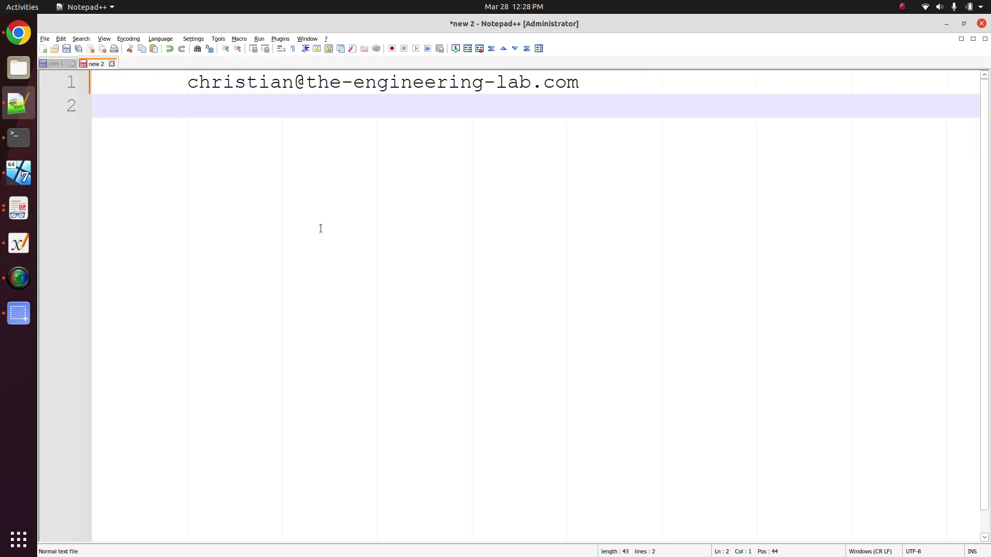
scroll(321, 228, up, 1)
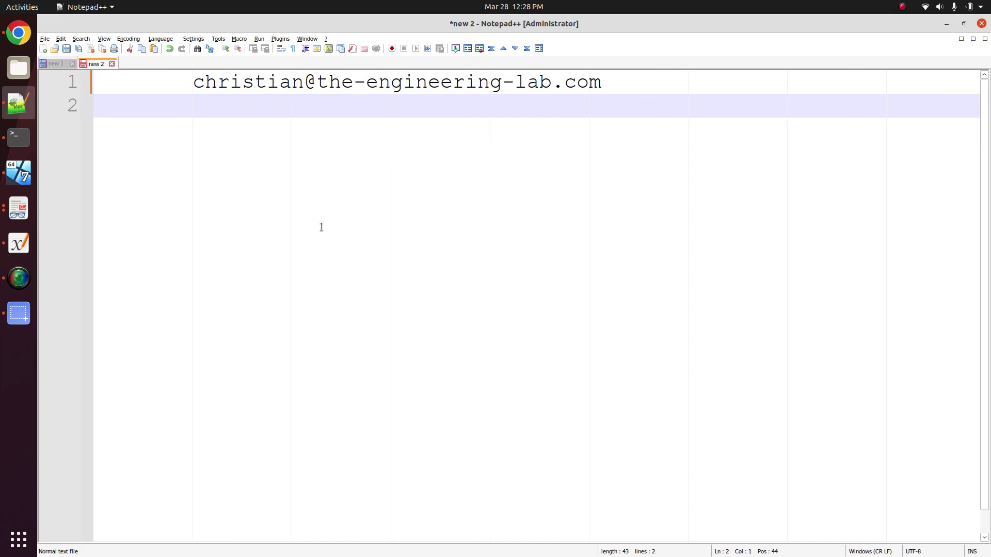